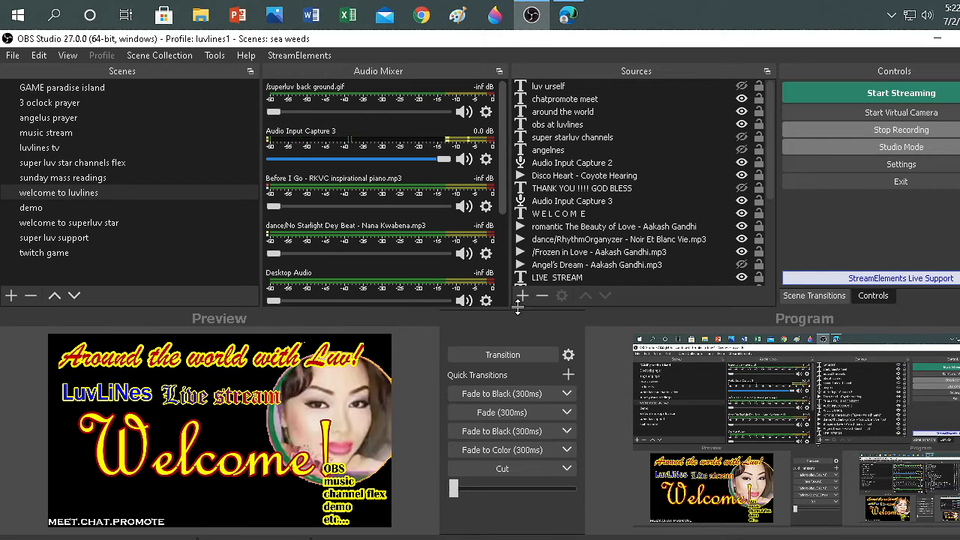
Enlarge the dock area above the preview and lower the Strawberry Racer music track's volume to -inf dB in the audio mixer
left_click_drag(517, 308, 516, 369)
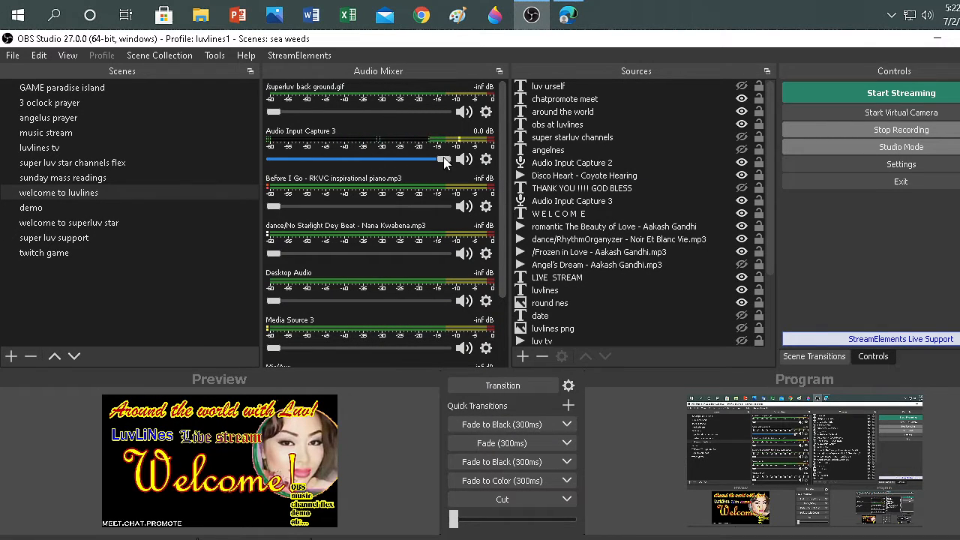
left_click_drag(503, 276, 508, 353)
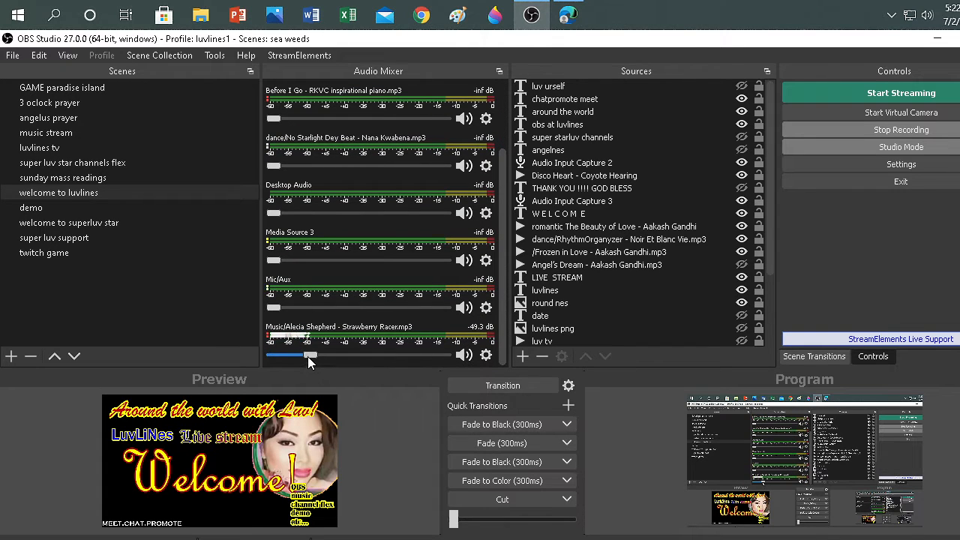
left_click_drag(307, 356, 301, 355)
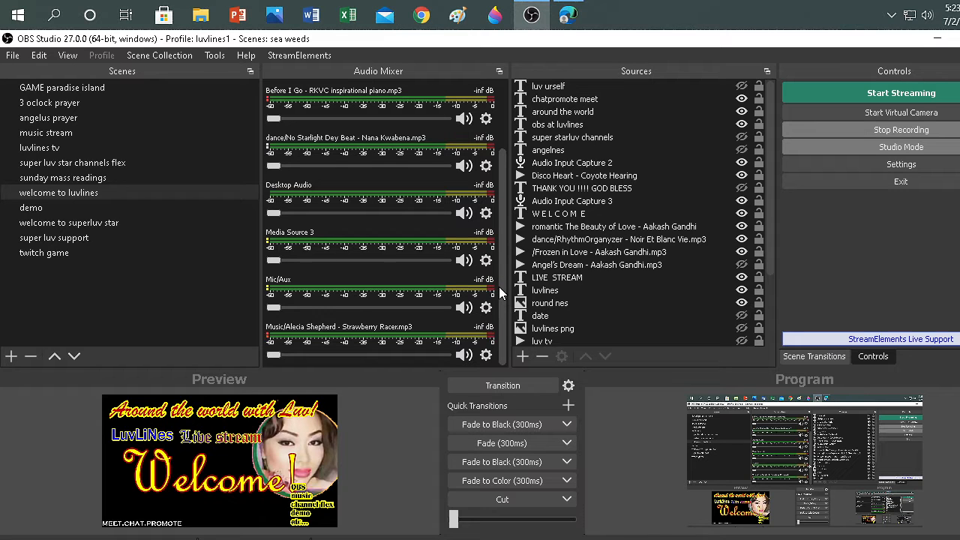
left_click_drag(502, 290, 500, 202)
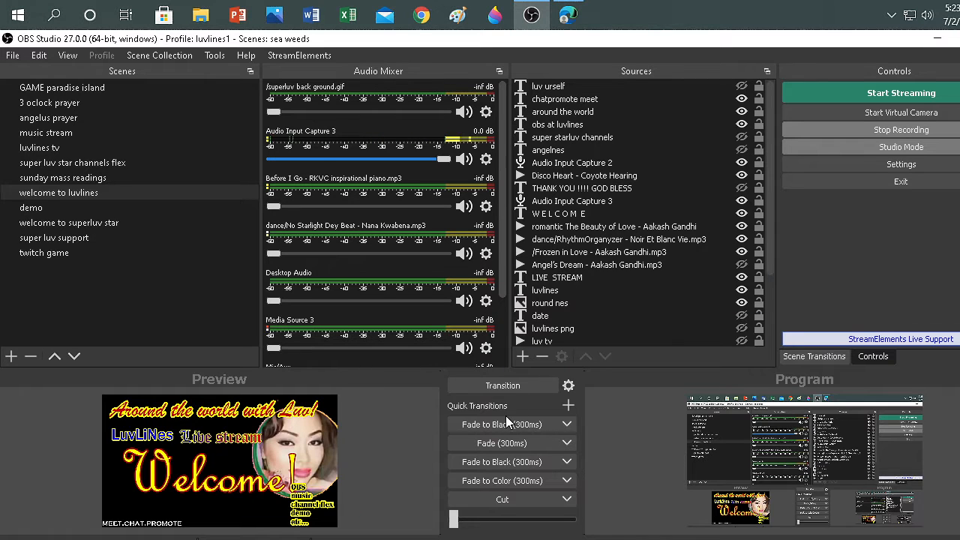
Add the existing media source "Disco Heart - Coyote Hearing" to the "welcome to luvlines" scene and check the audio mixer for it
left_click(524, 358)
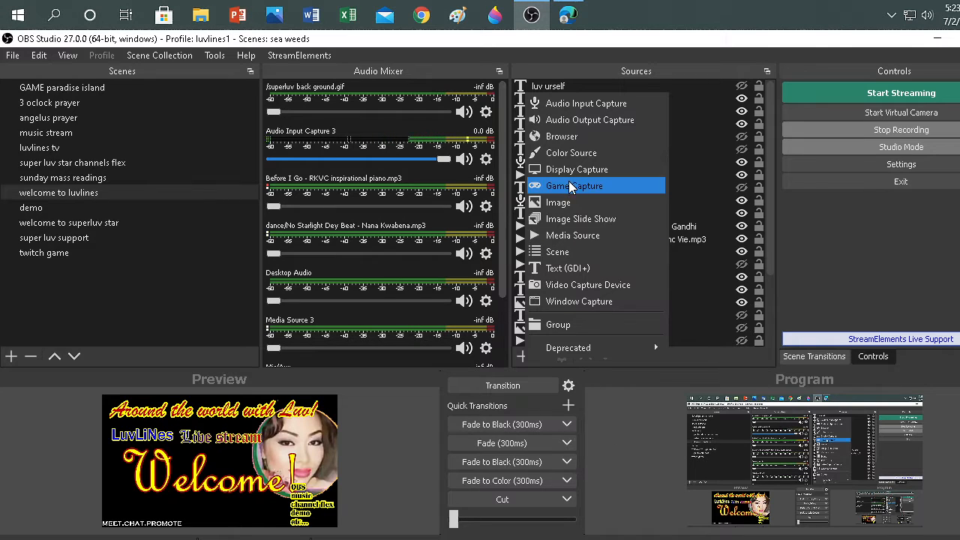
left_click(574, 235)
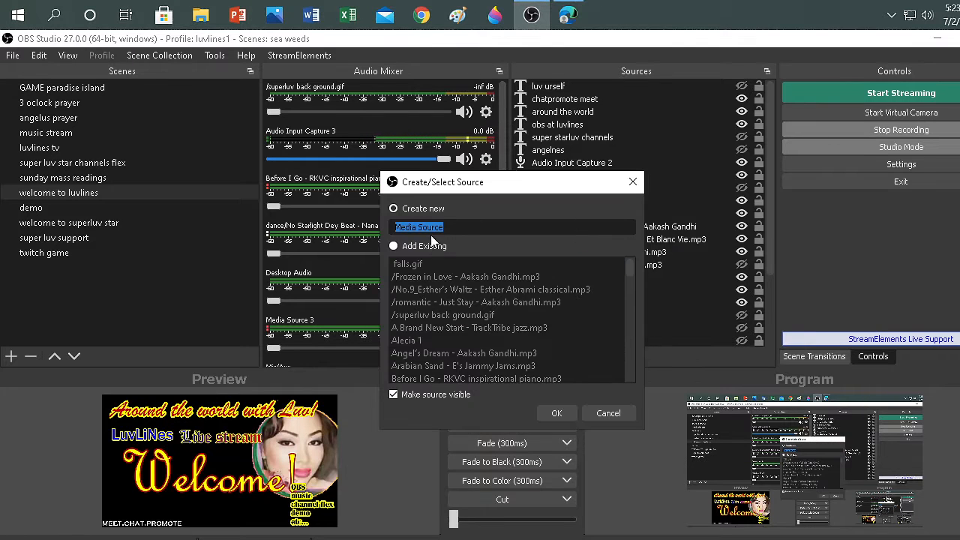
left_click(395, 246)
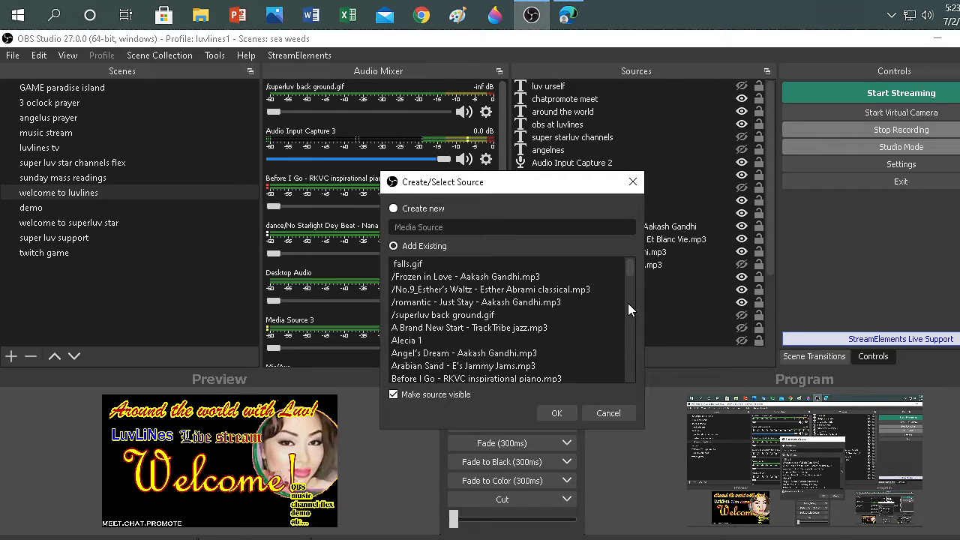
scroll(631, 314, "down", 3)
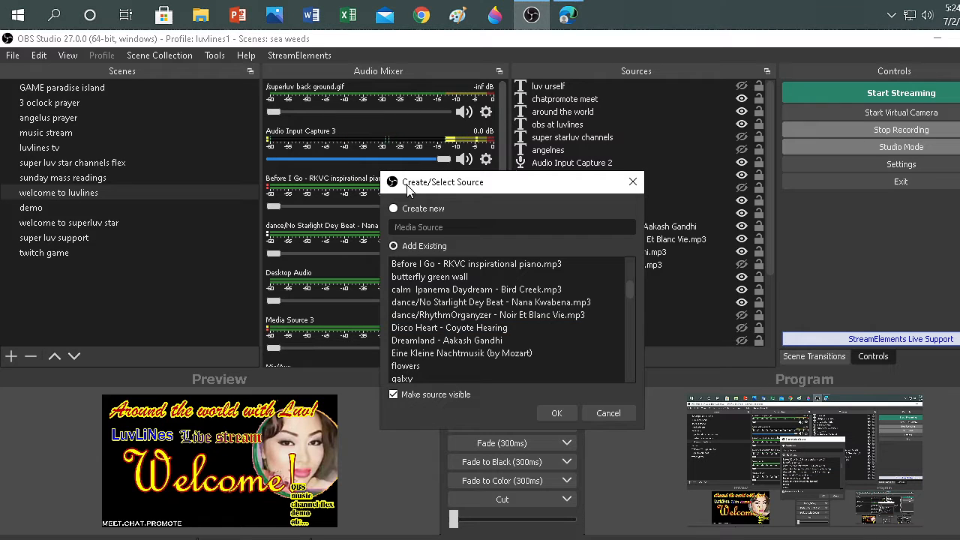
left_click(458, 329)
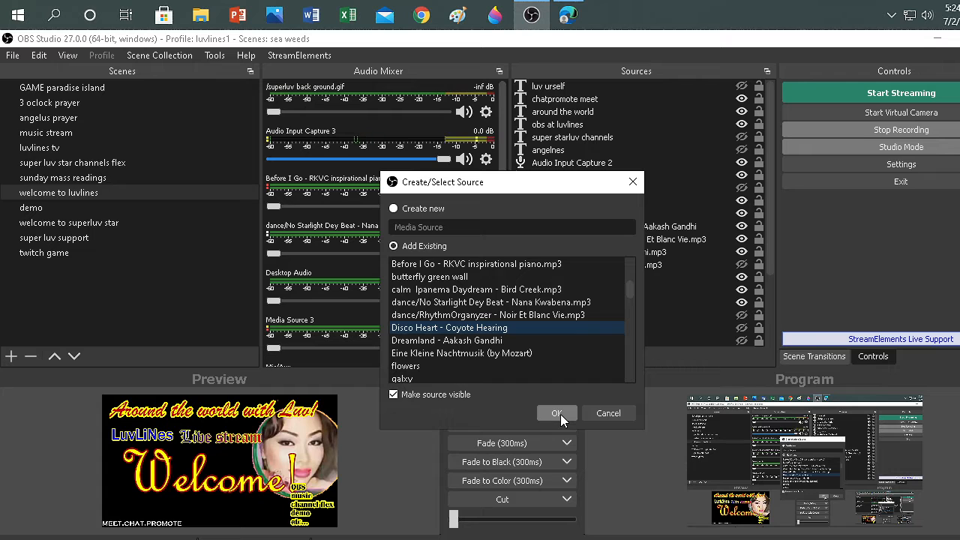
left_click(558, 413)
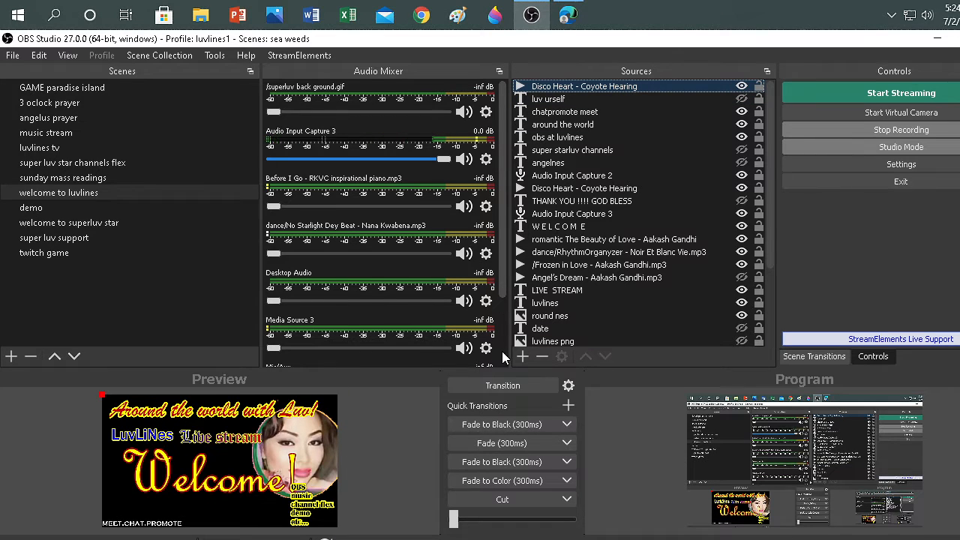
scroll(502, 357, "down", 2)
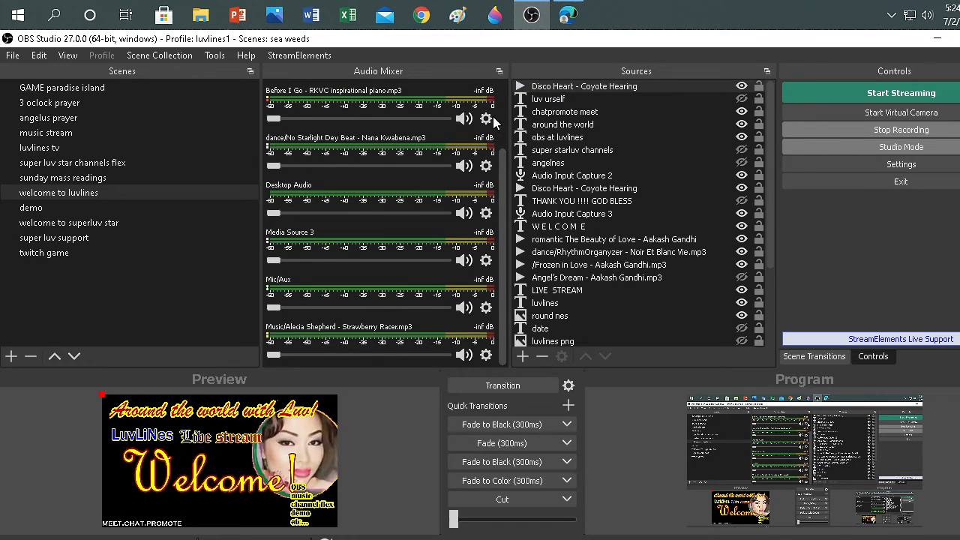
scroll(500, 93, "up", 2)
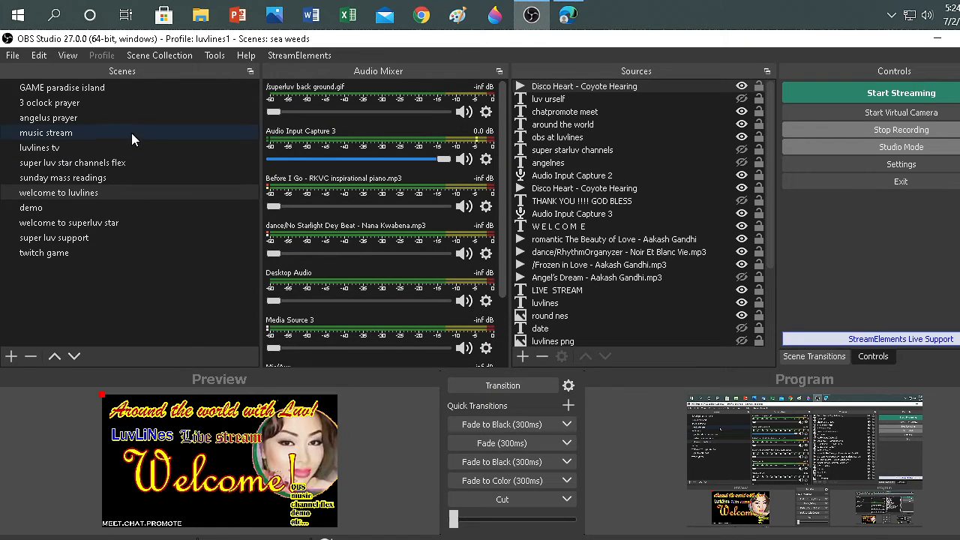
Switch to the "demo" scene, transition it fully to the program output, and look through its audio mixer
left_click(90, 207)
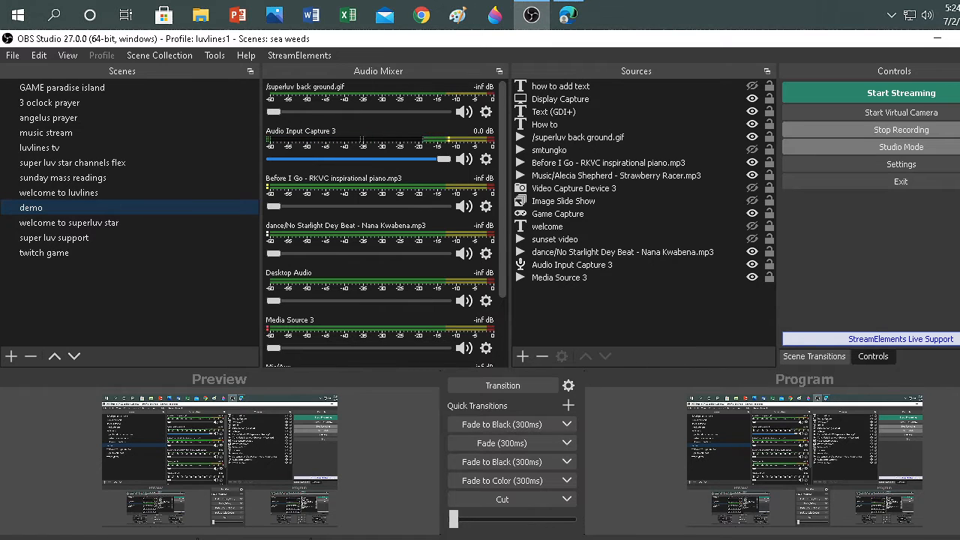
left_click(455, 522)
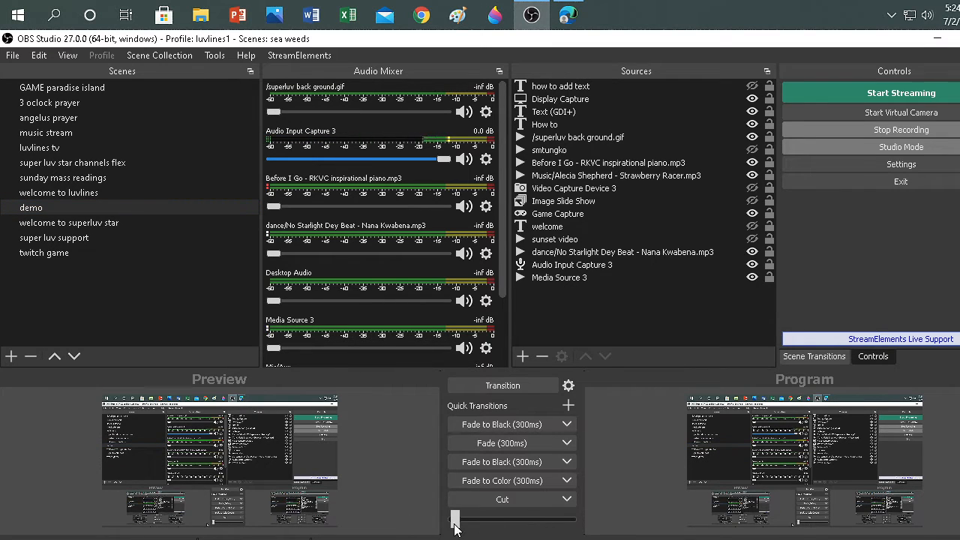
left_click_drag(456, 521, 617, 523)
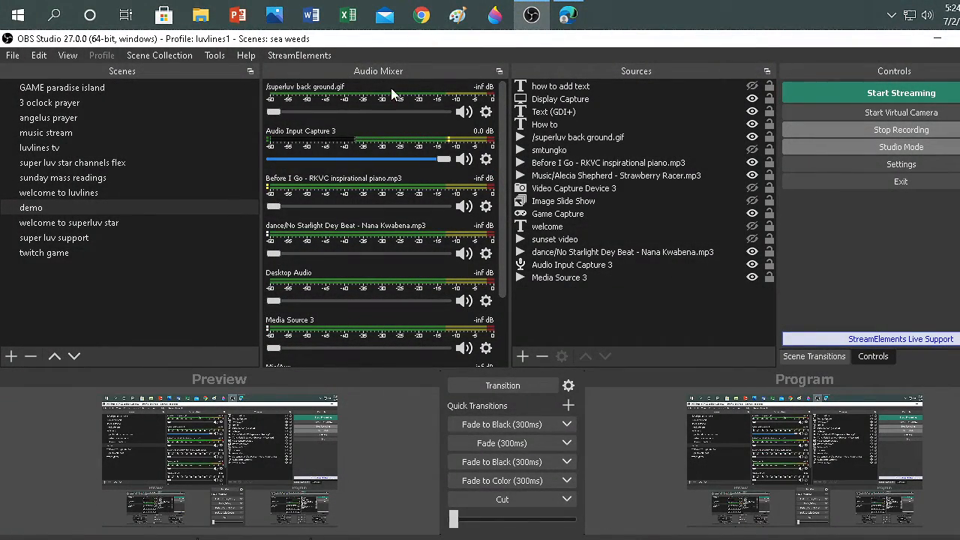
left_click_drag(500, 204, 506, 128)
Add the existing media source "Disco Heart - Coyote Hearing" to the "demo" scene, keeping it visible
left_click(522, 357)
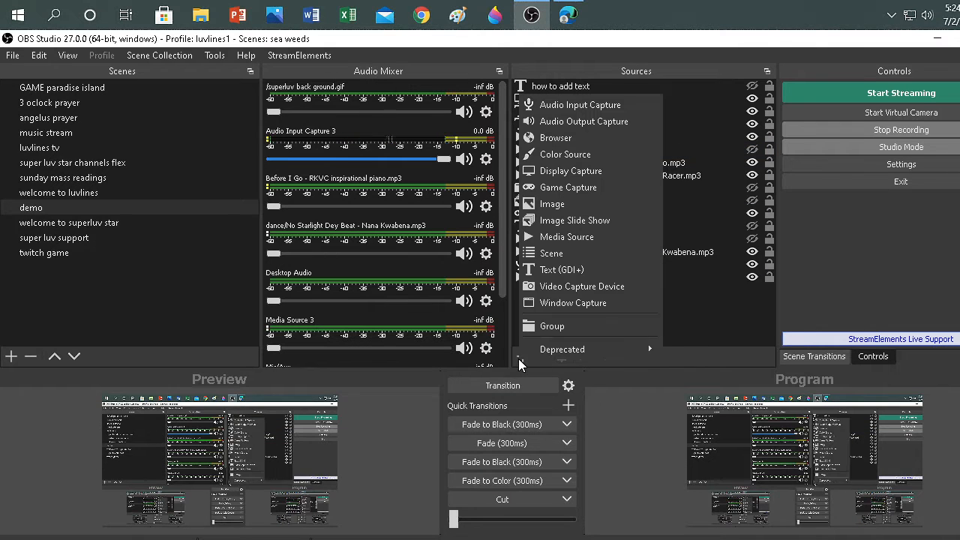
left_click(565, 240)
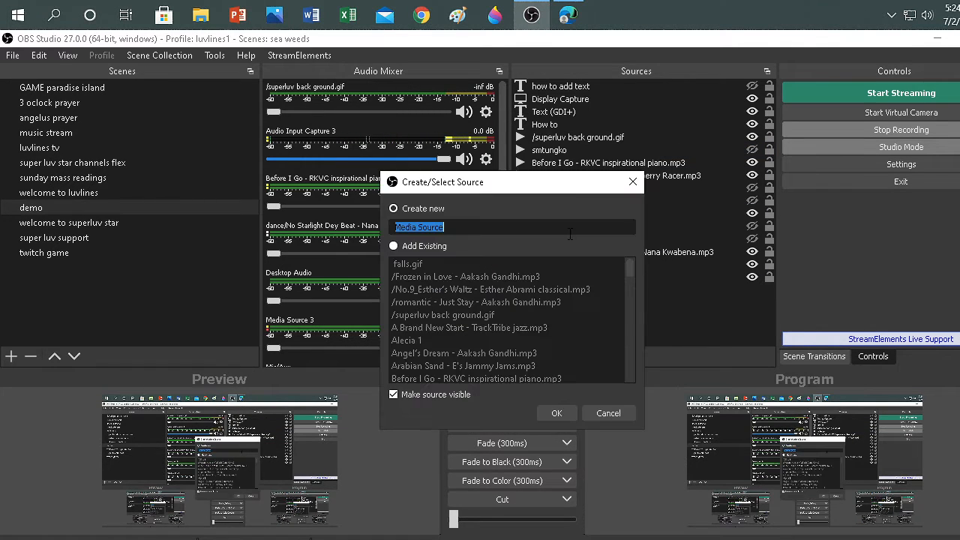
left_click(394, 246)
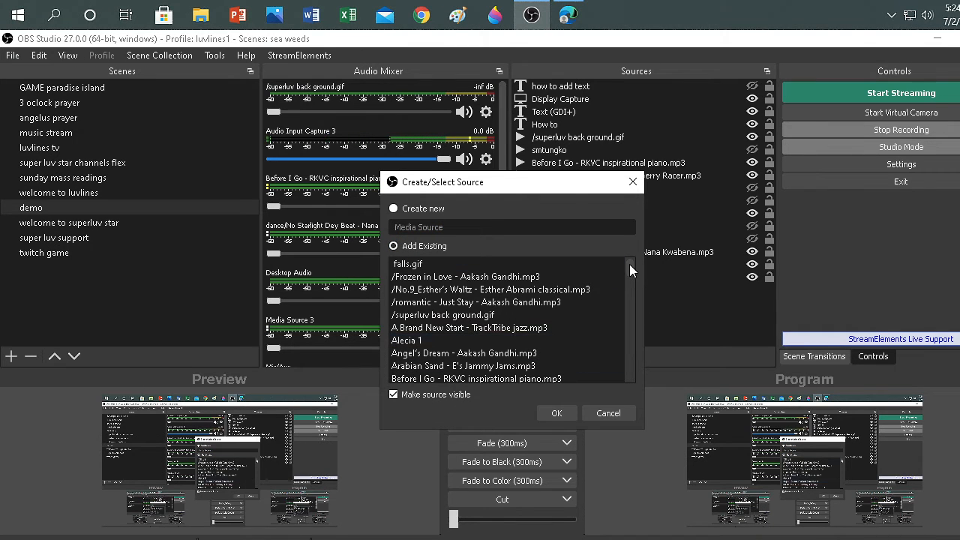
left_click(628, 297)
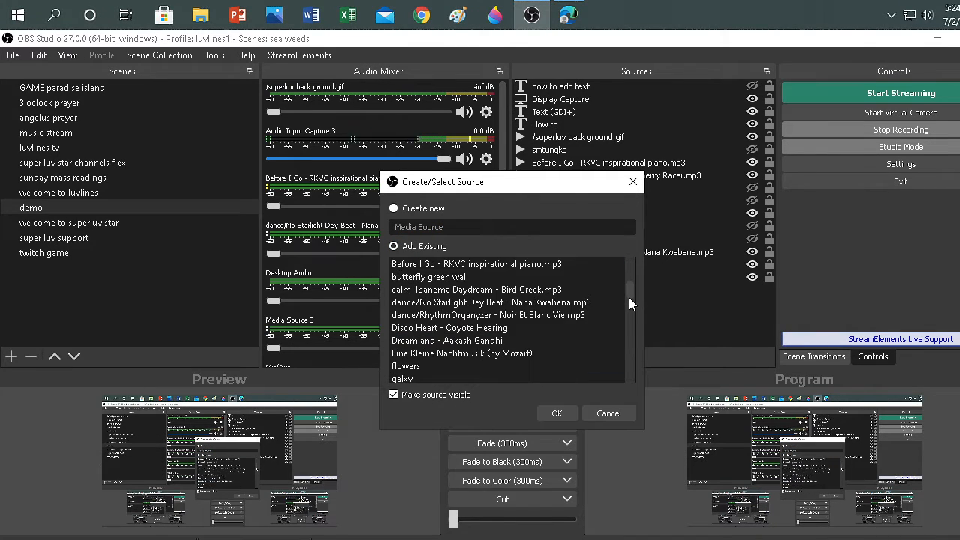
left_click(502, 328)
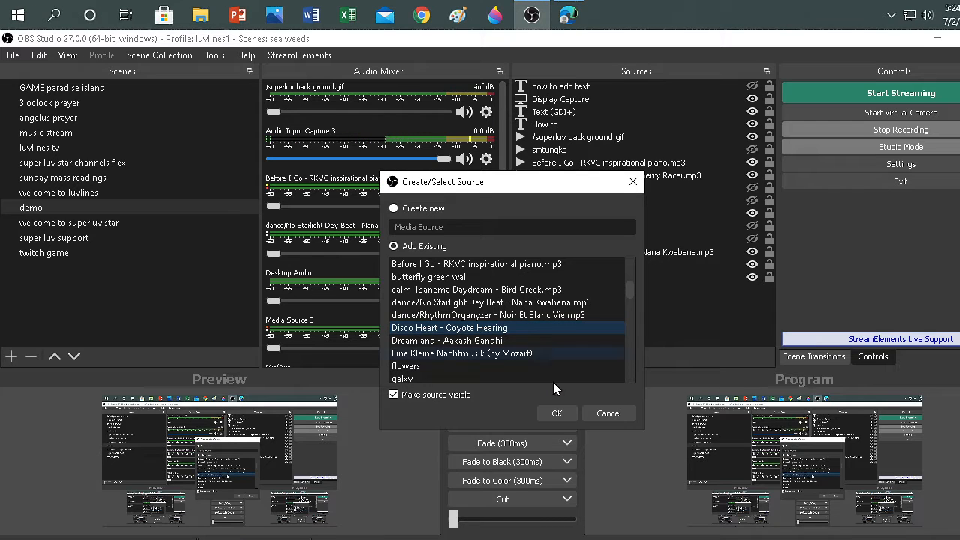
left_click(554, 414)
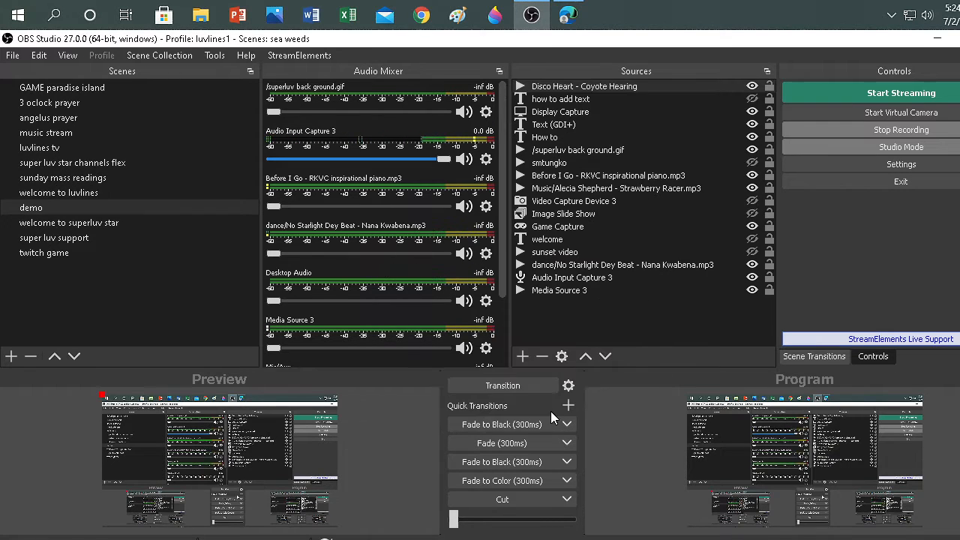
Transition the updated "demo" scene to the program output and lower the Disco Heart track's volume to -28.4 dB
left_click_drag(500, 202, 507, 176)
left_click_drag(460, 525, 458, 520)
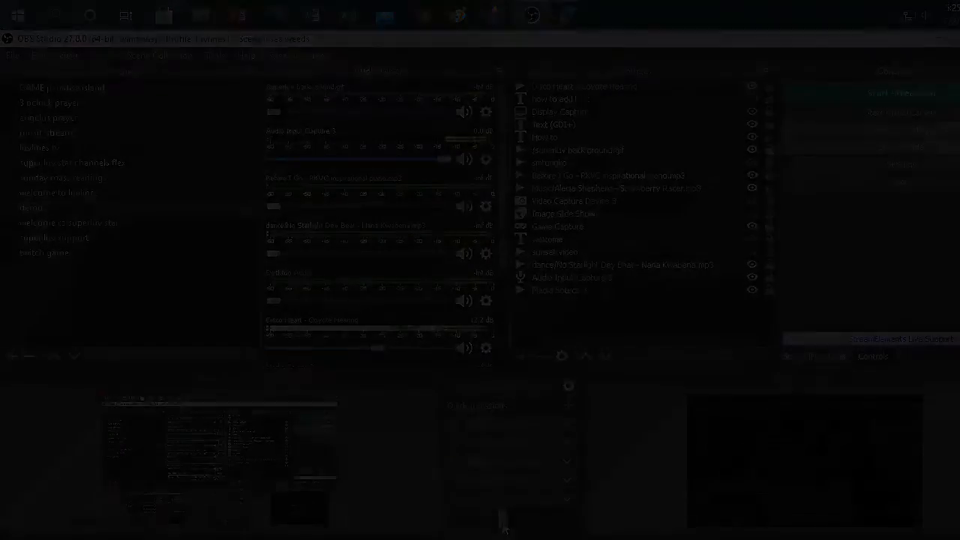
left_click_drag(503, 525, 590, 522)
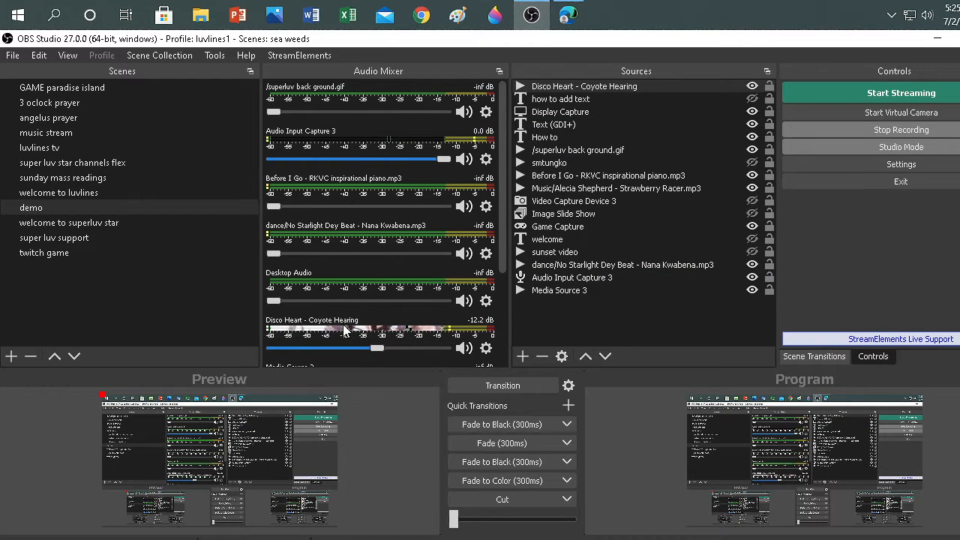
left_click_drag(379, 348, 339, 349)
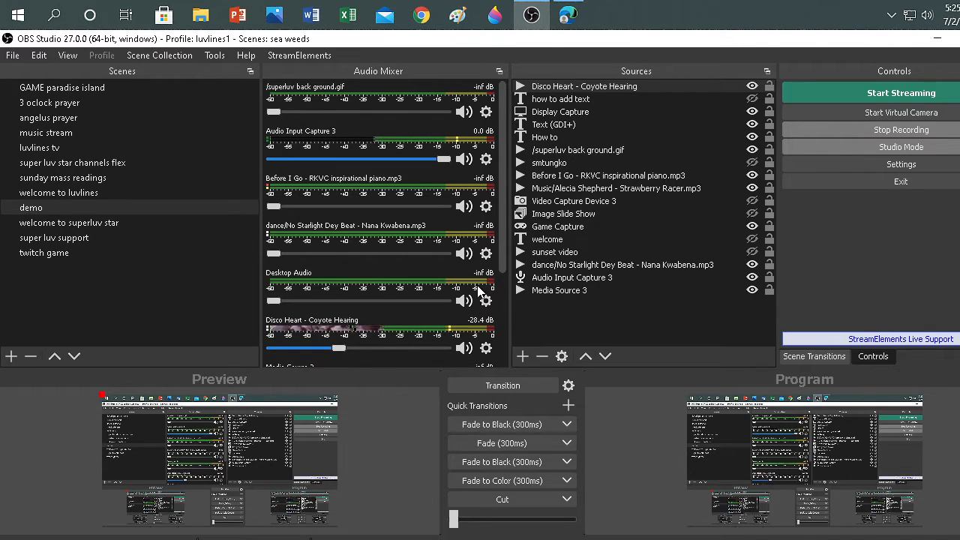
left_click_drag(501, 253, 502, 367)
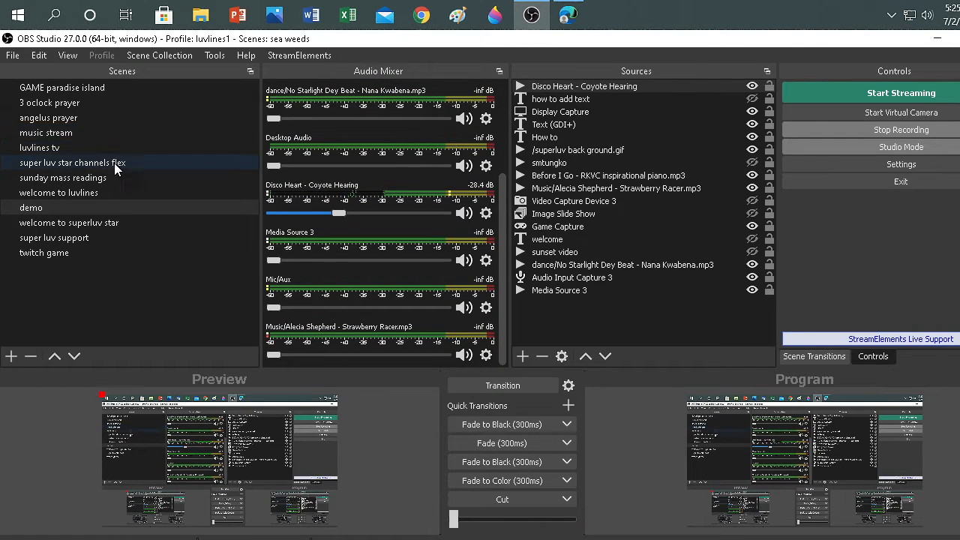
Preview the "super luv support", "demo" and "welcome to luvlines" scenes and look over the audio mixer
left_click(100, 236)
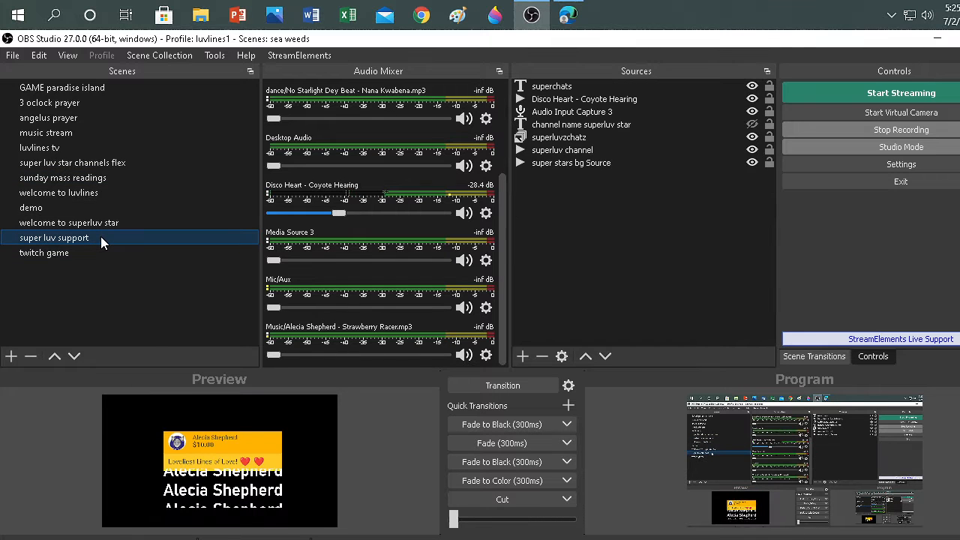
left_click(105, 214)
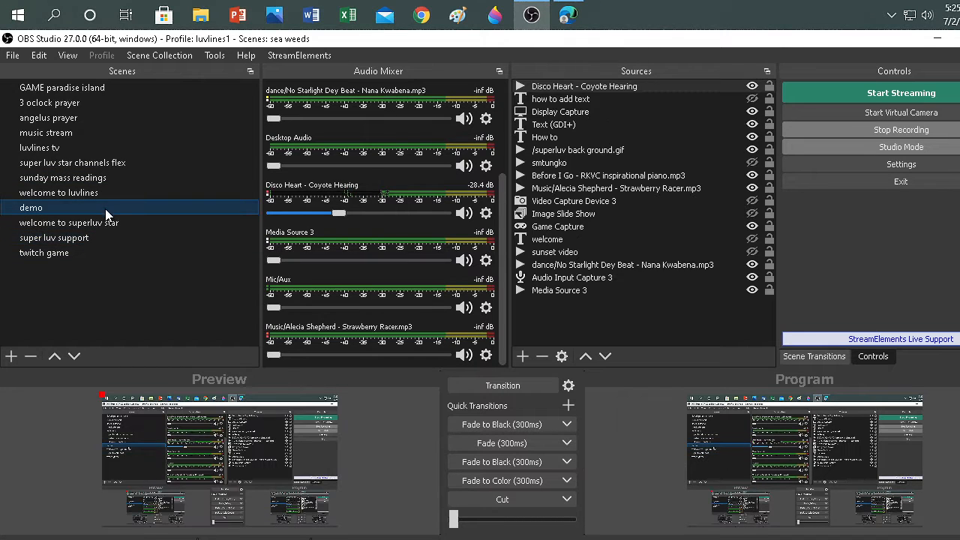
left_click(104, 198)
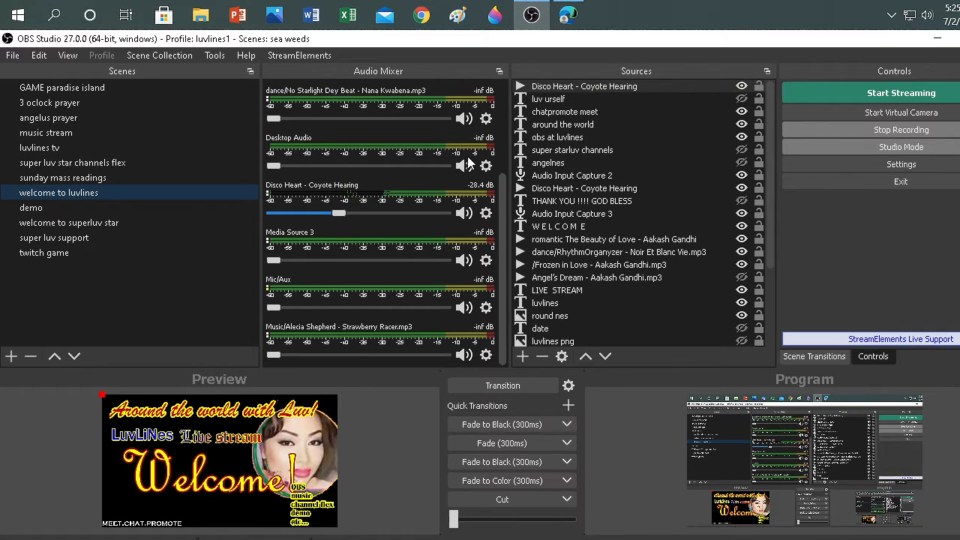
left_click_drag(503, 182, 504, 102)
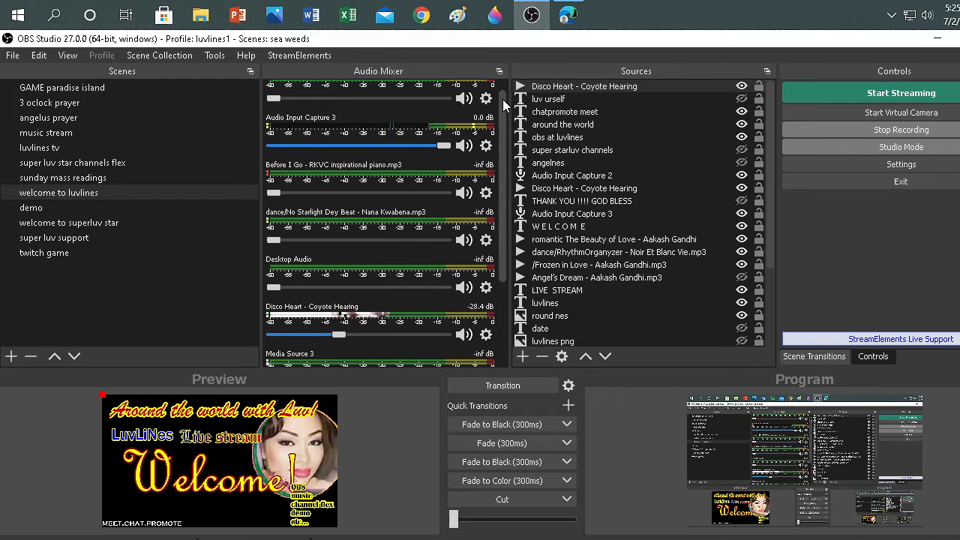
Switch to YouTube Studio in the browser and schedule a new stream that reuses the previous "Wow First Thursday of July!" stream's settings
left_click(568, 17)
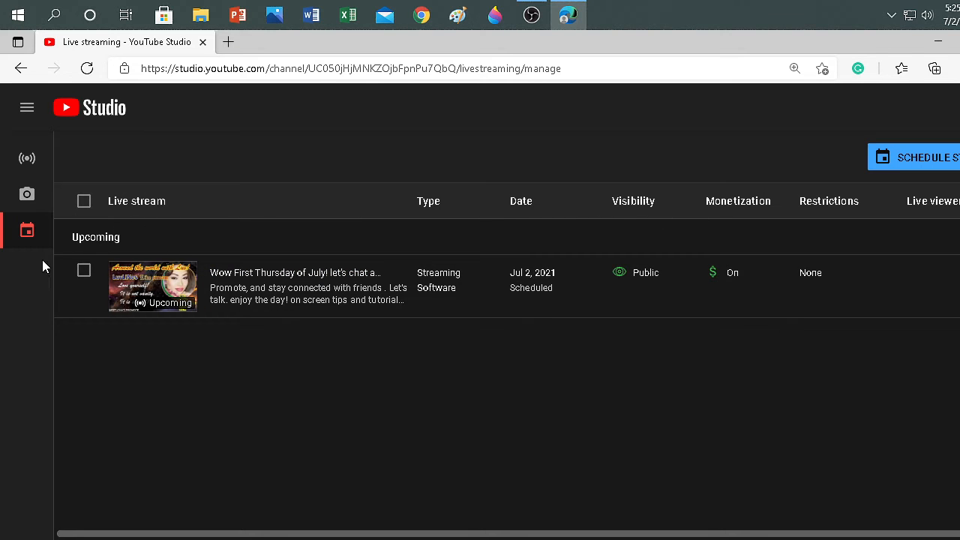
left_click(951, 166)
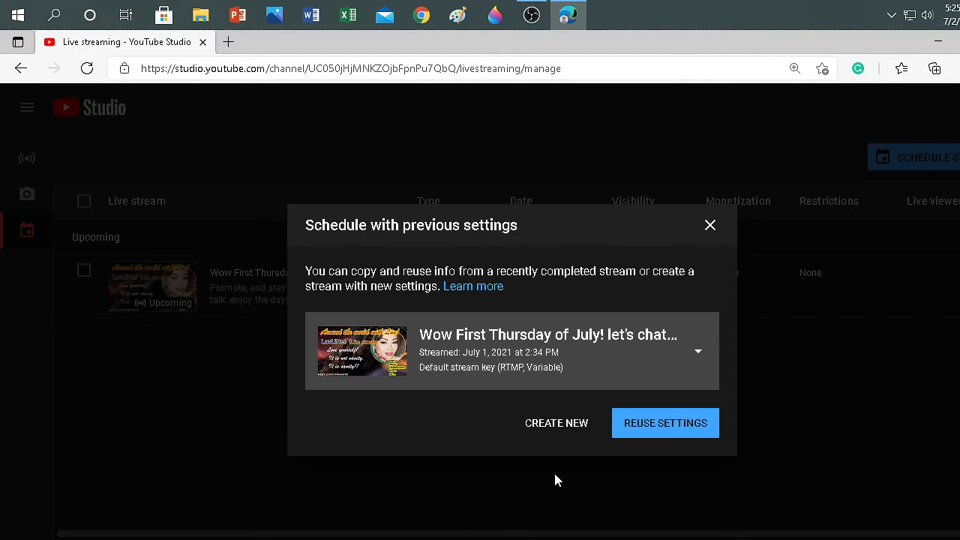
left_click(674, 426)
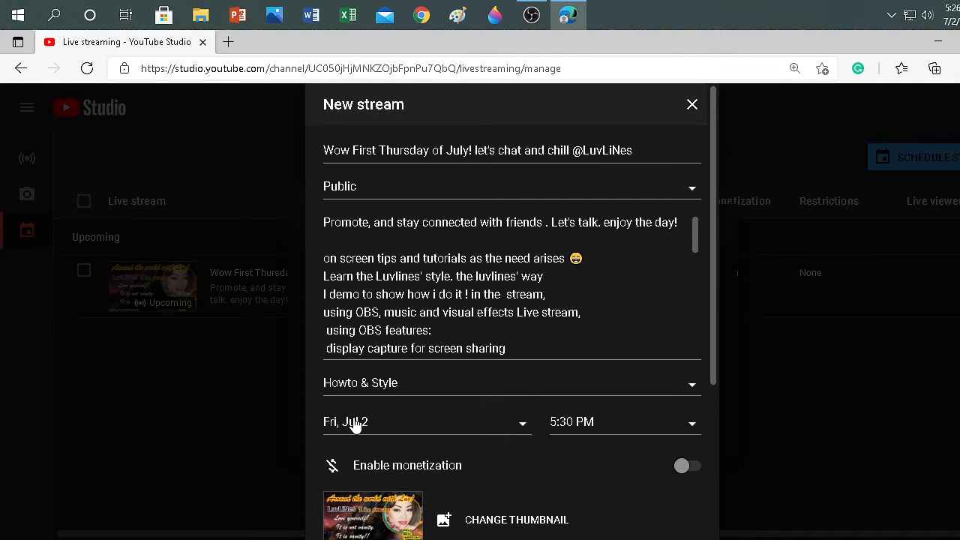
Set the new stream's schedule to Sat, Jul 3 at 2:30 PM
left_click(522, 426)
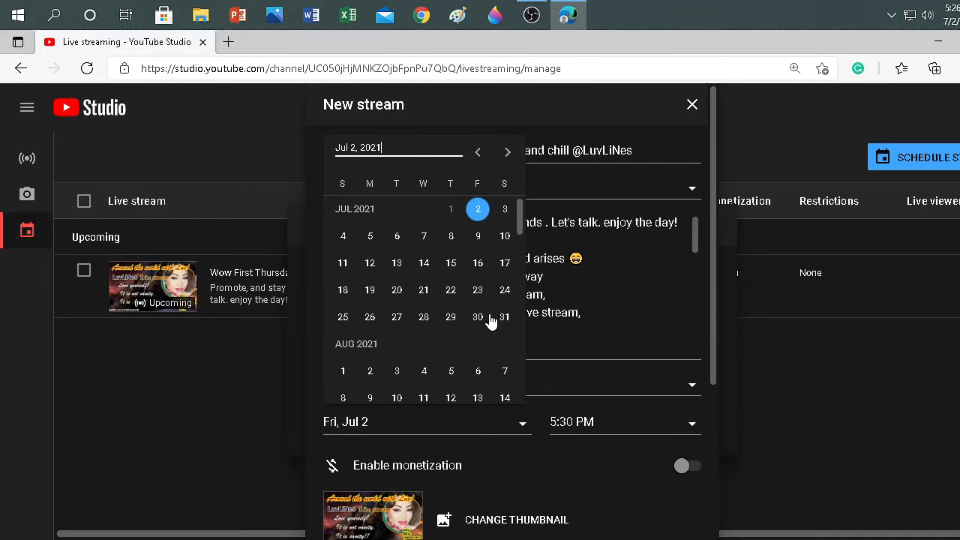
left_click(505, 211)
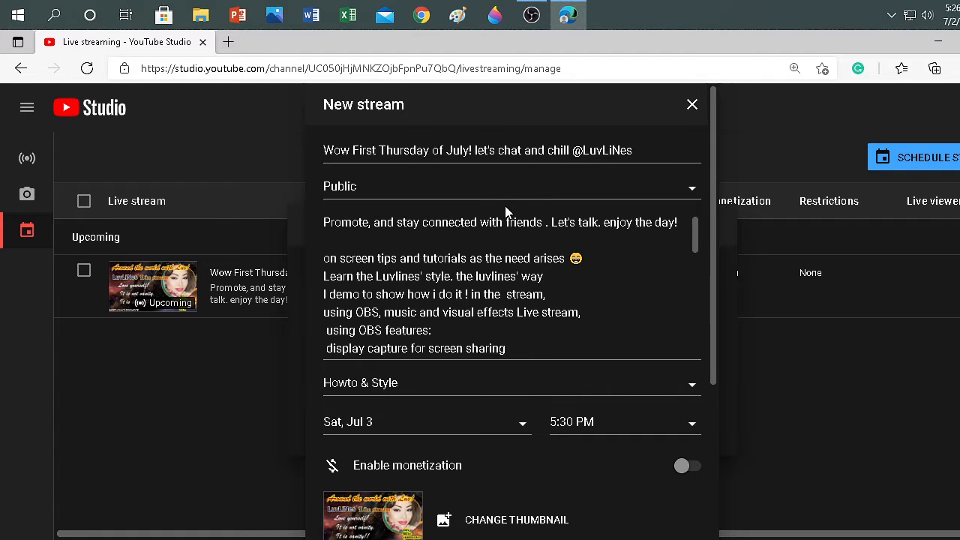
left_click(692, 431)
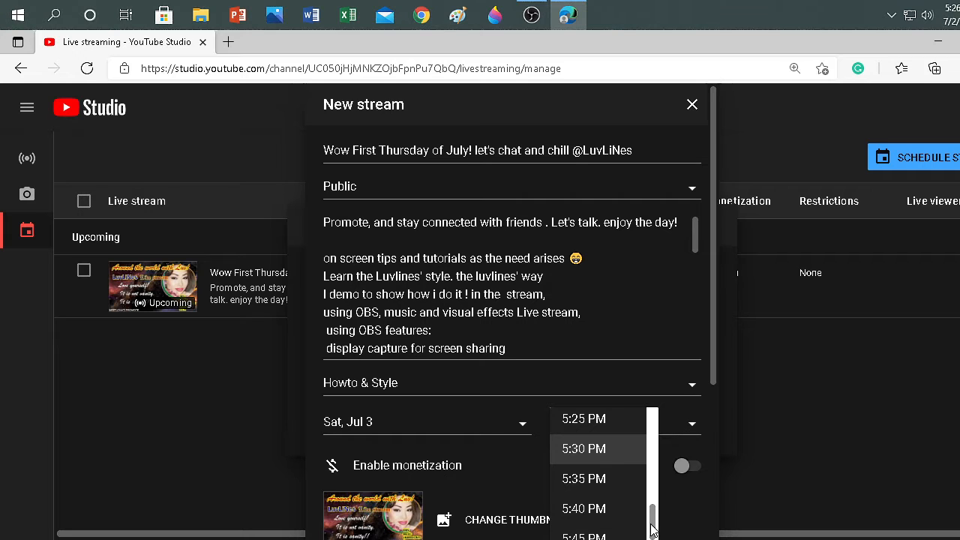
mouse_move(652, 529)
left_mouse_down()
mouse_move(652, 539)
mouse_move(649, 488)
mouse_move(651, 539)
left_mouse_up()
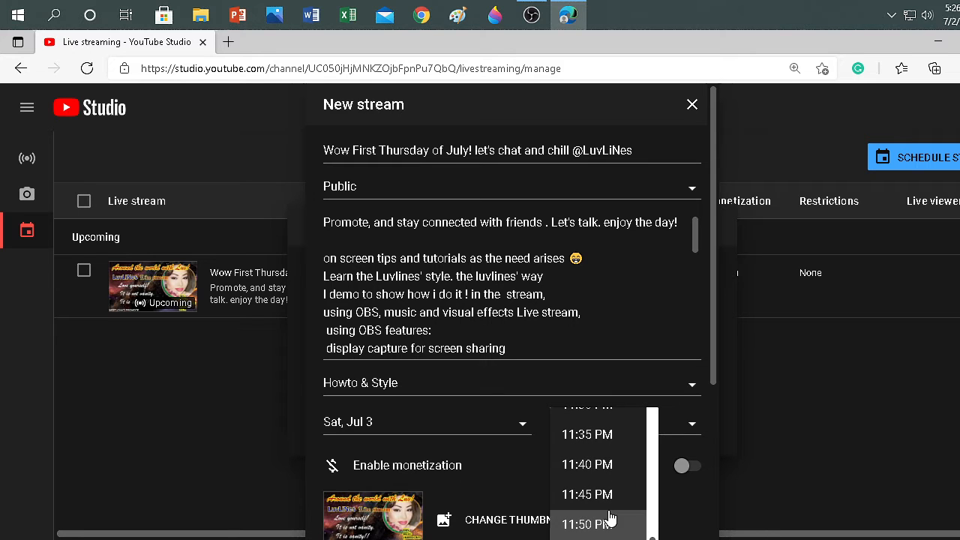
scroll(604, 495, "up", 2)
scroll(600, 466, "down", 1)
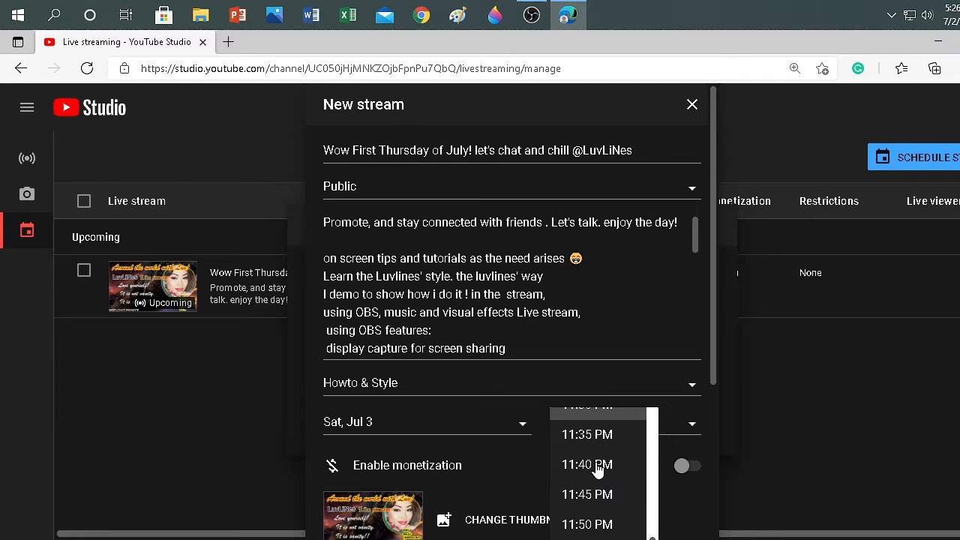
scroll(601, 465, "up", 2)
scroll(602, 450, "down", 2)
scroll(603, 441, "up", 4)
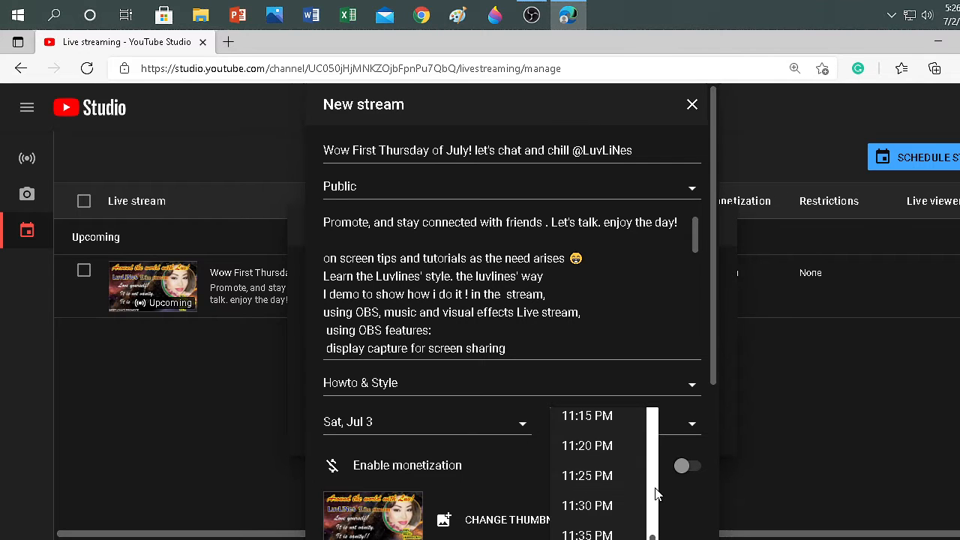
scroll(653, 492, "up", 8)
scroll(655, 493, "up", 8)
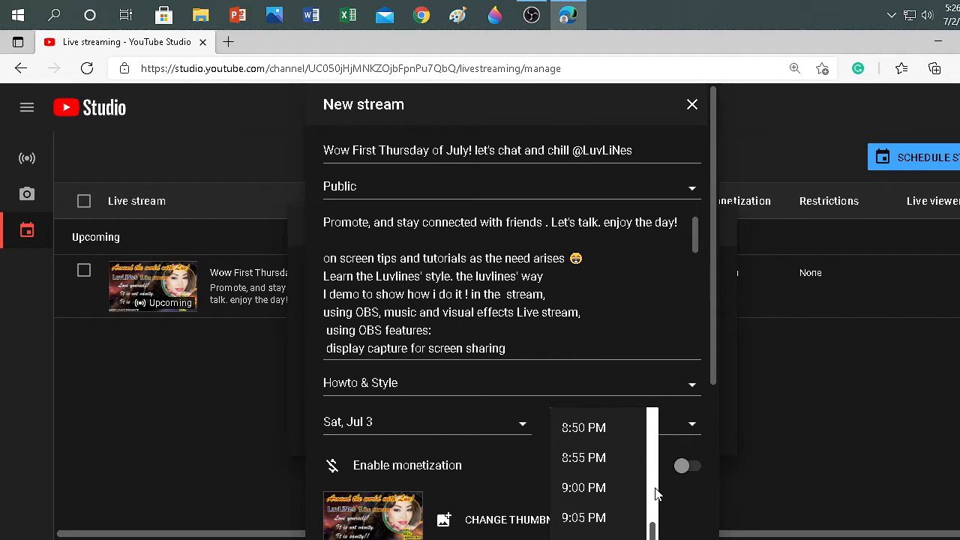
scroll(655, 492, "up", 2)
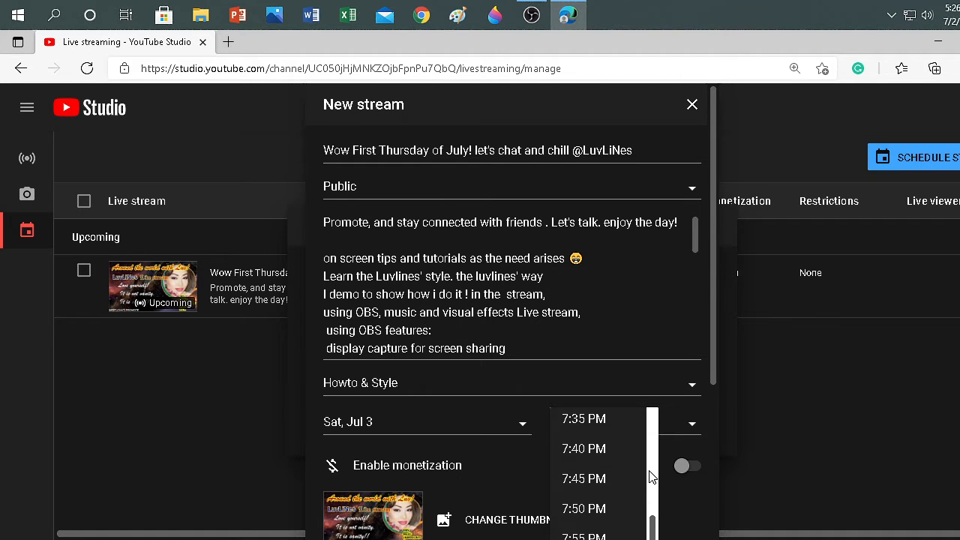
scroll(652, 474, "up", 14)
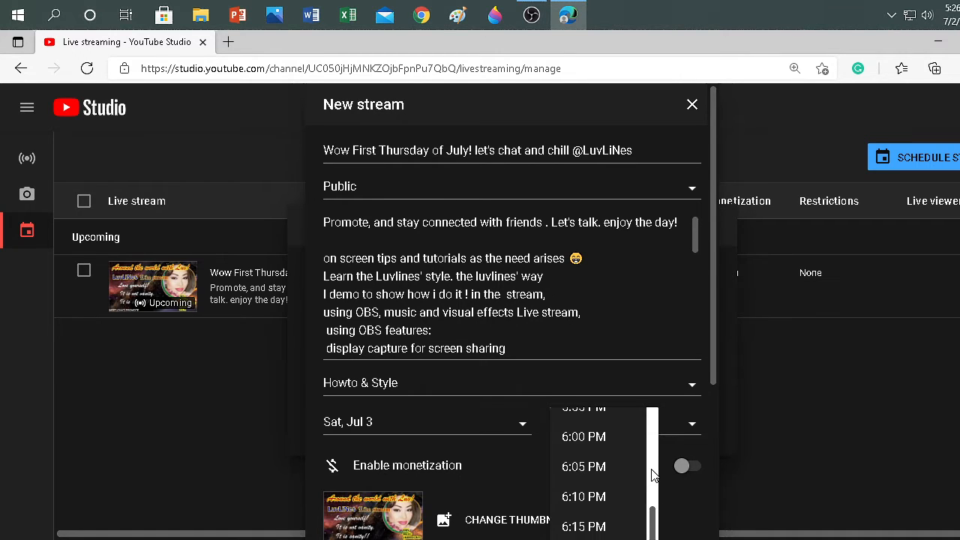
scroll(653, 475, "up", 16)
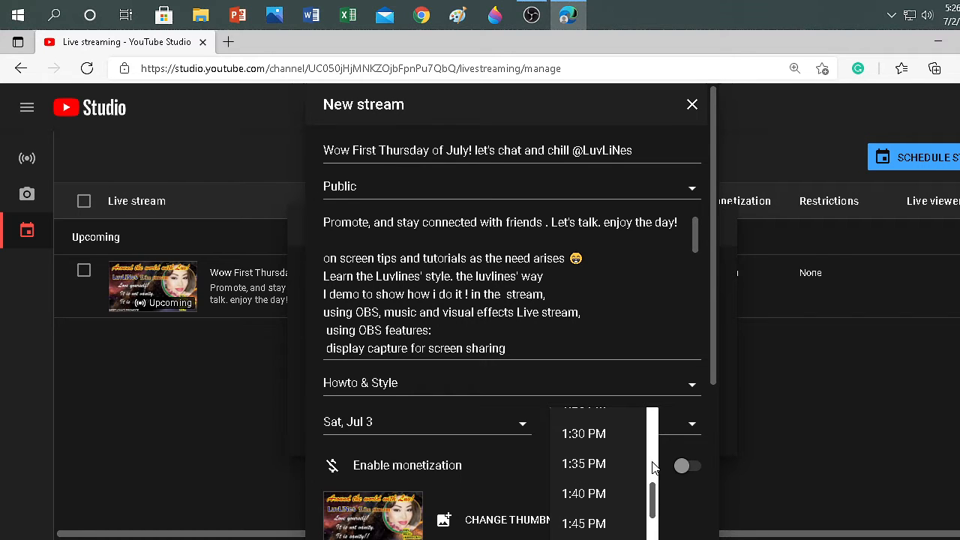
left_click_drag(653, 506, 655, 519)
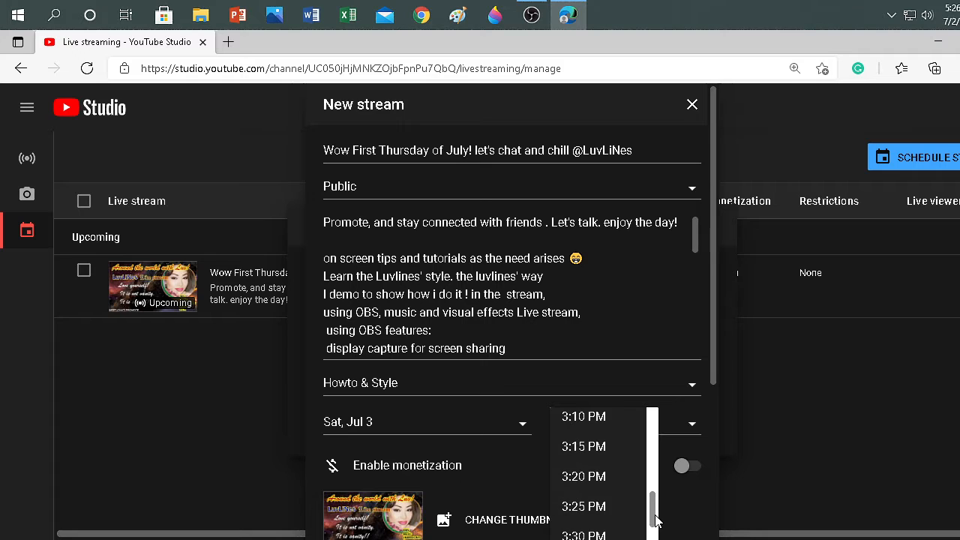
scroll(657, 476, "up", 2)
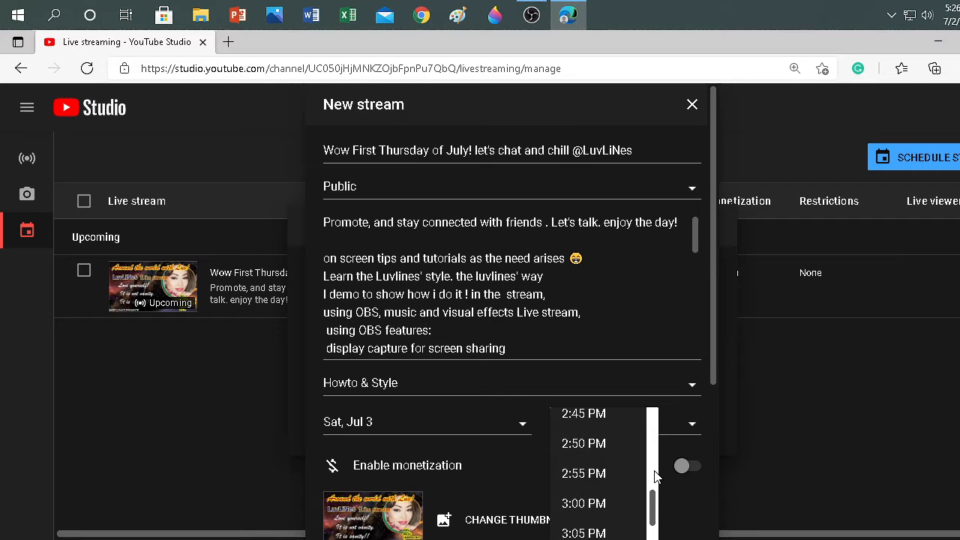
scroll(656, 477, "up", 2)
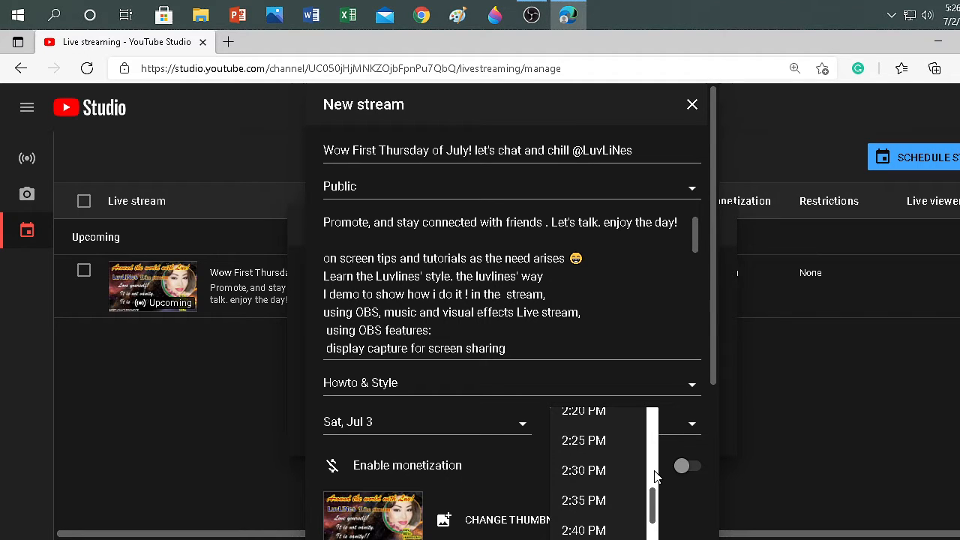
left_click(609, 471)
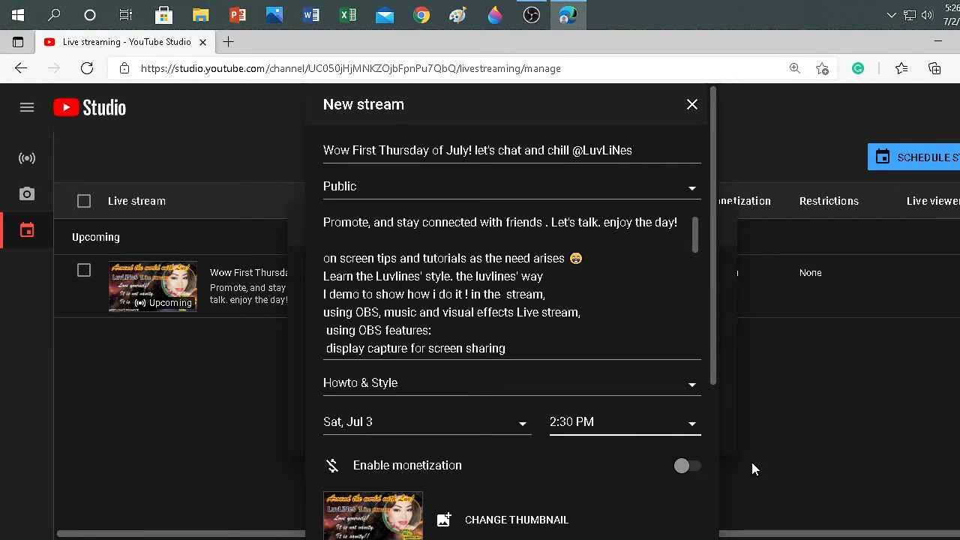
Enable monetization for the new stream, keep its category as Howto & Style, and finish creating it
left_click(698, 468)
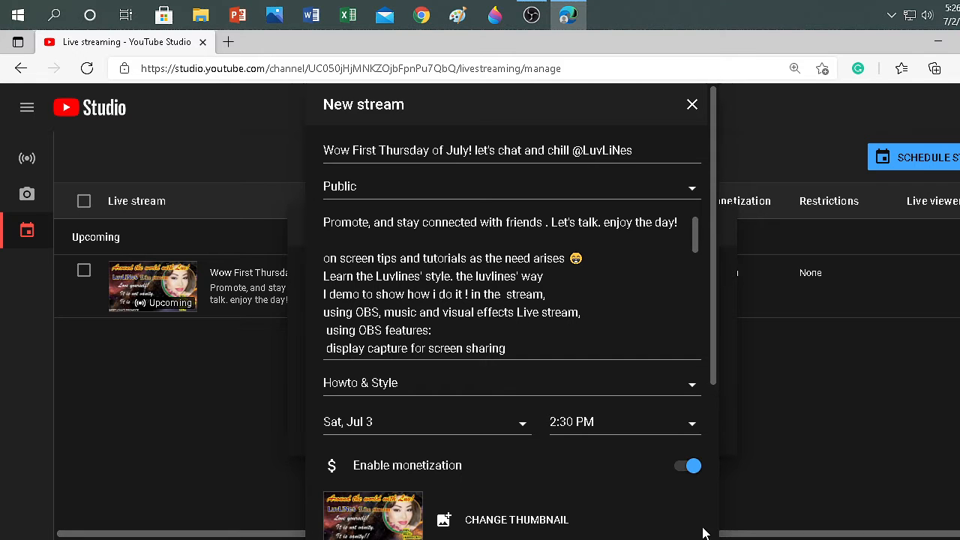
scroll(652, 533, "down", 4)
scroll(599, 533, "up", 1)
scroll(597, 535, "up", 3)
left_click(688, 384)
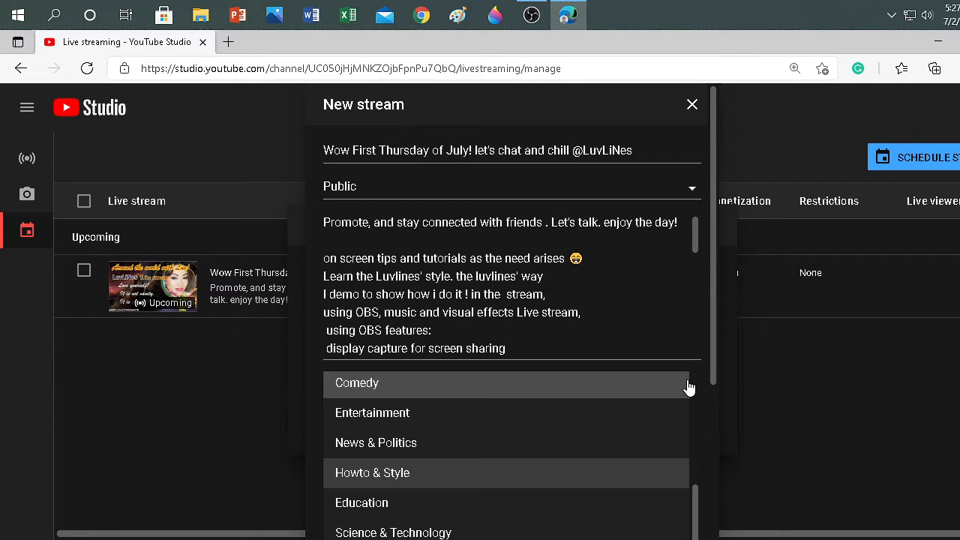
left_click(439, 472)
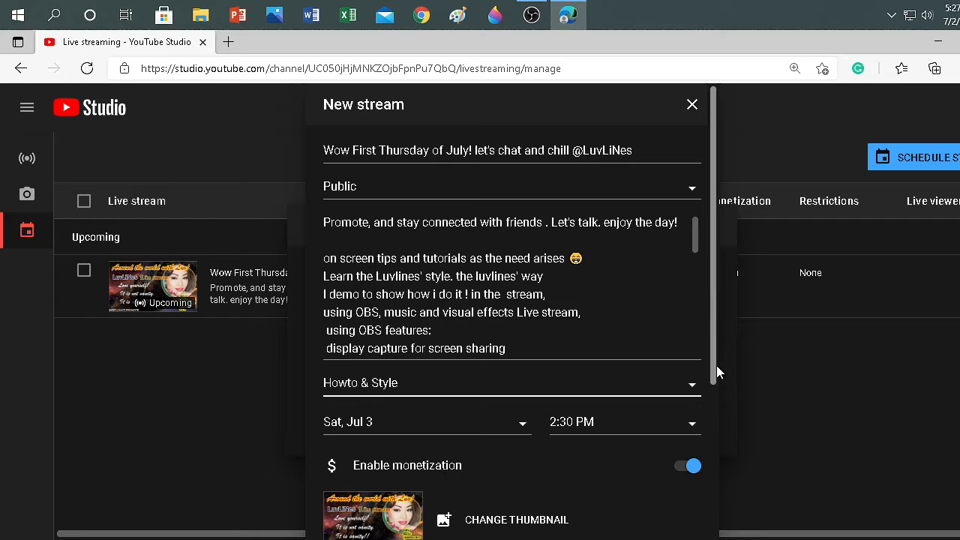
left_click_drag(716, 370, 716, 539)
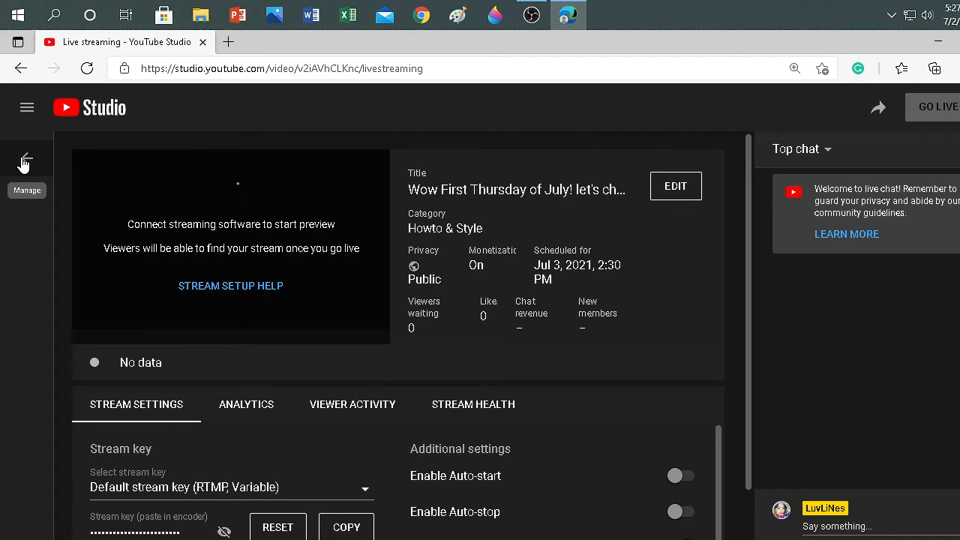
left_click(25, 162)
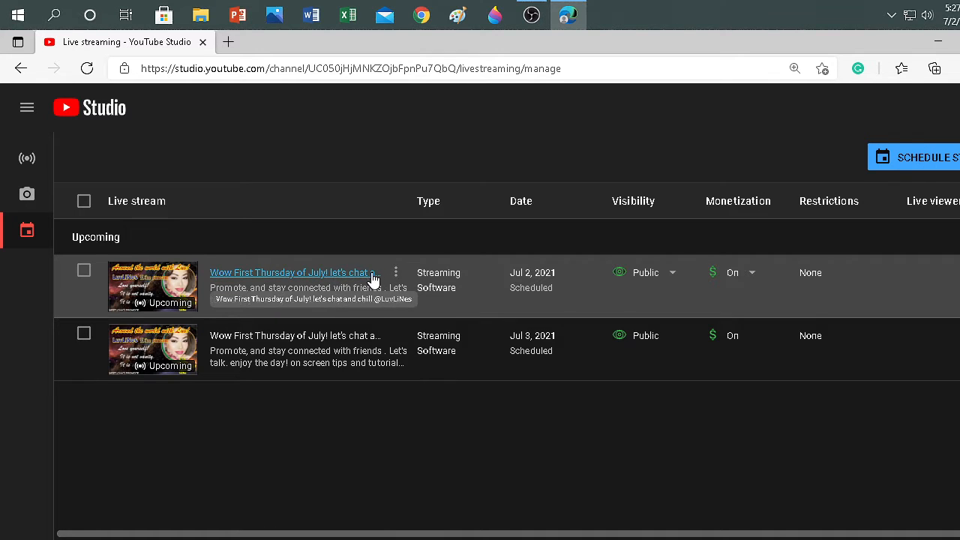
left_click(315, 273)
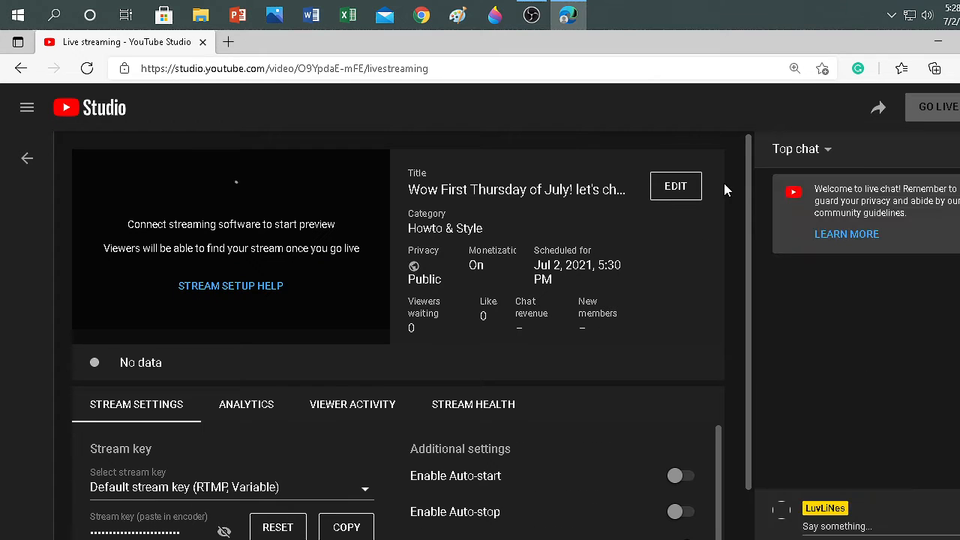
left_click(680, 190)
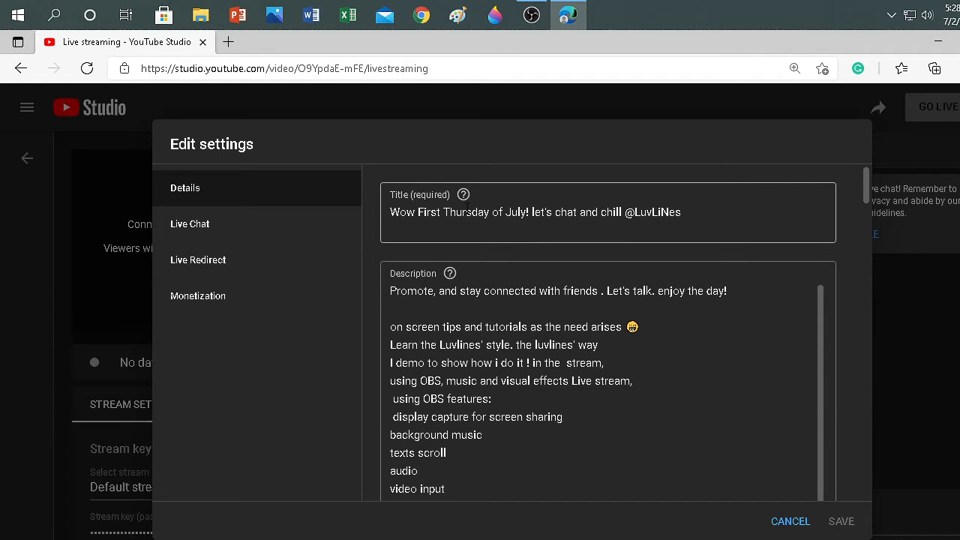
left_click_drag(470, 213, 353, 228)
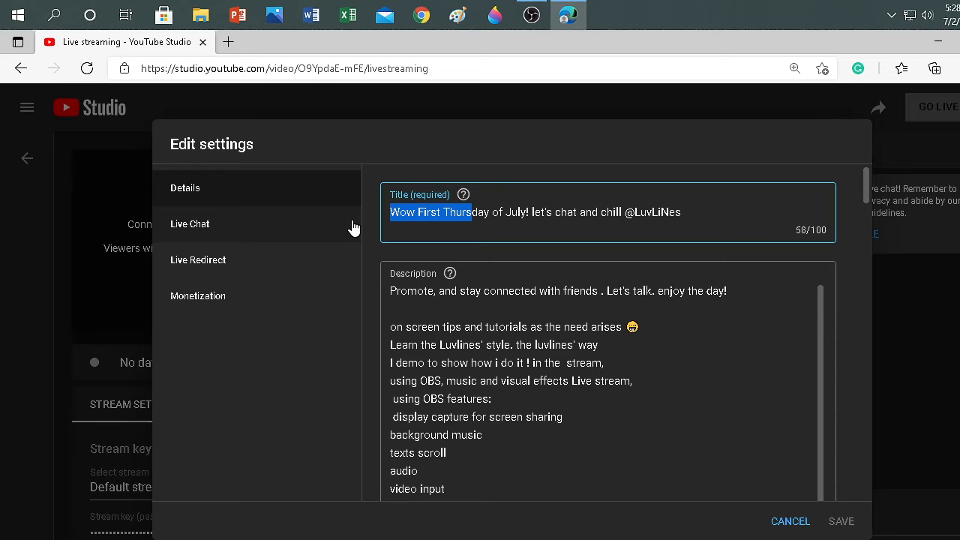
type("Happy ")
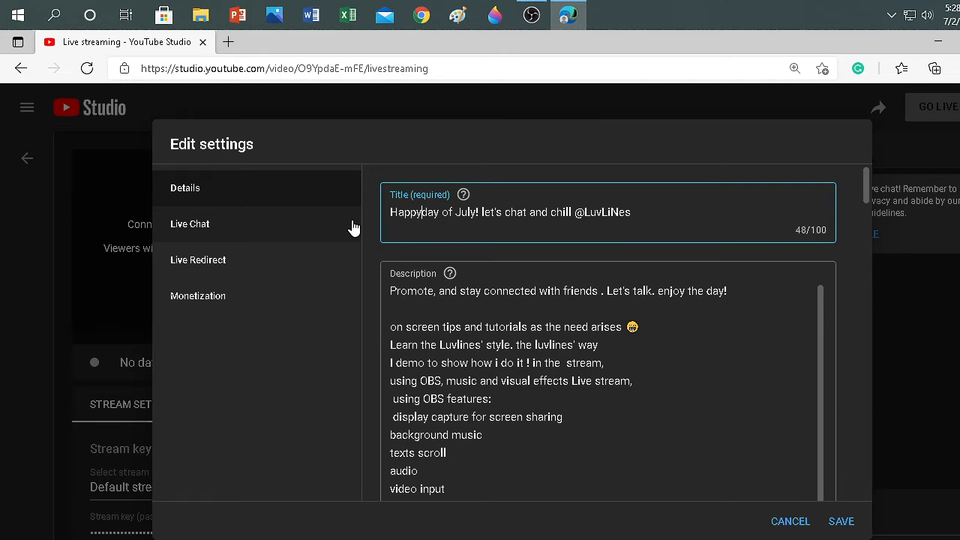
type("Fri")
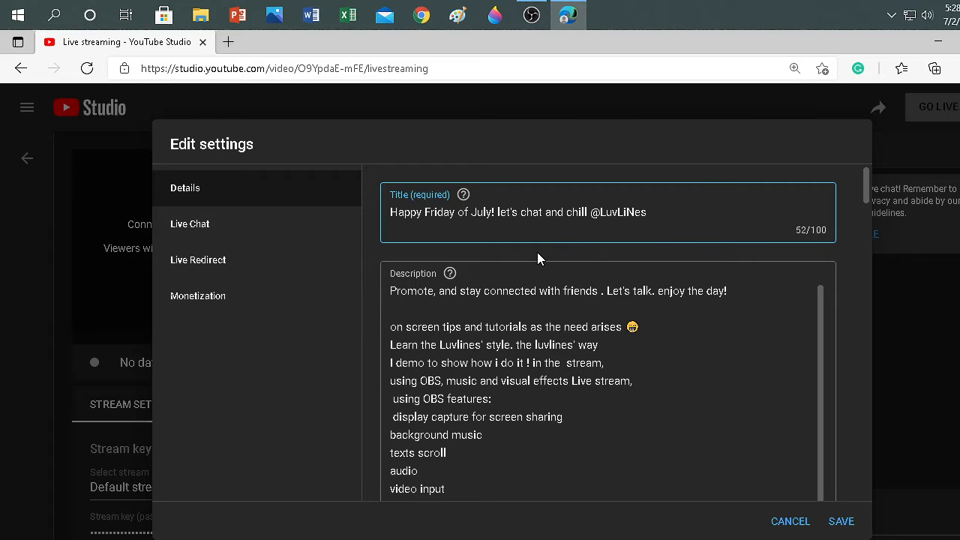
type("!st")
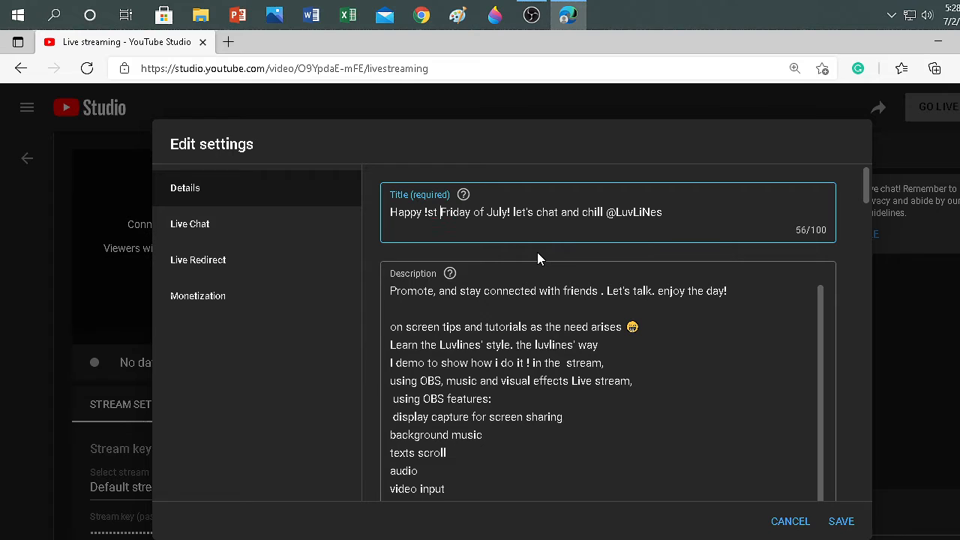
key("Left")
key("Left")
key("Left")
key("BackSpace")
type("1")
key("Right")
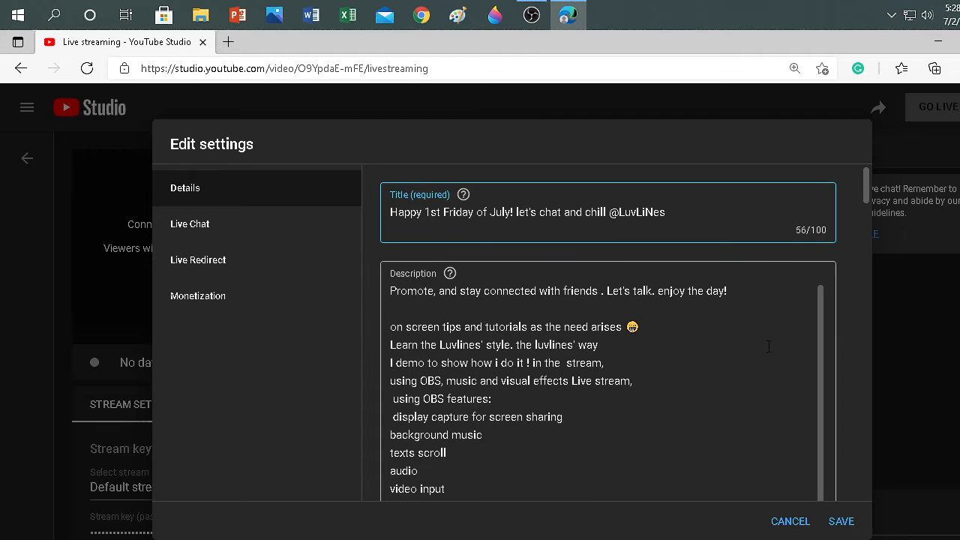
left_click(841, 522)
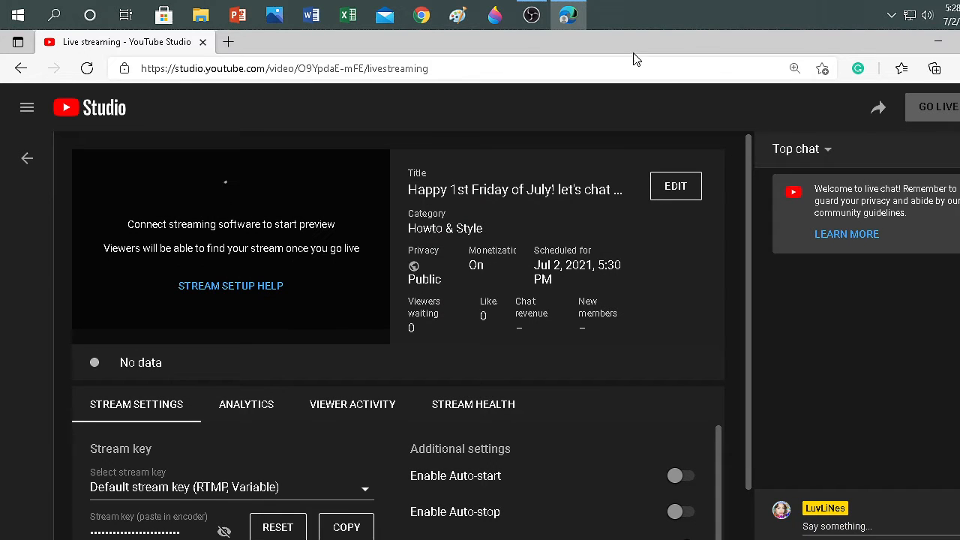
Switch to OBS Studio and check the stream settings, keeping YouTube - RTMPS as the service
mouse_move(532, 16)
left_click(529, 112)
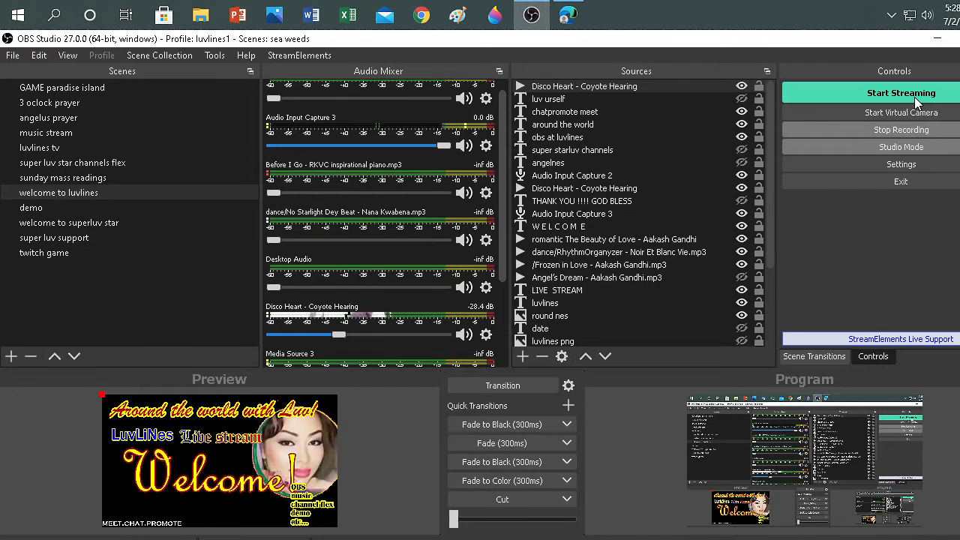
left_click(918, 165)
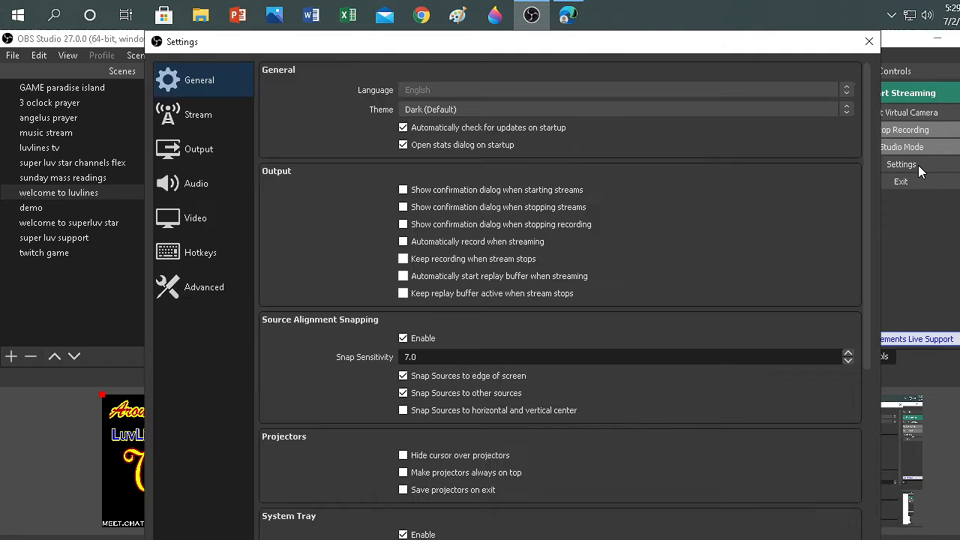
left_click(201, 116)
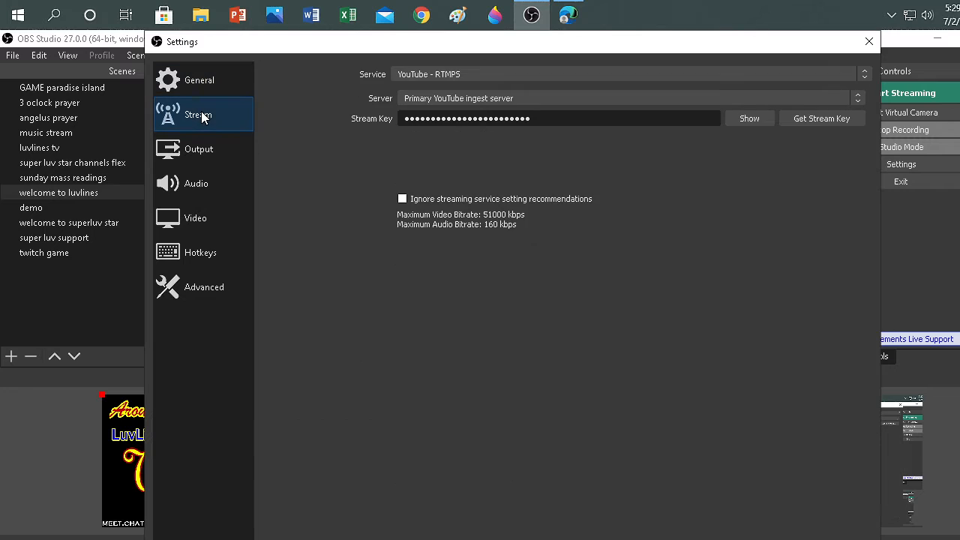
left_click(605, 75)
left_click(581, 103)
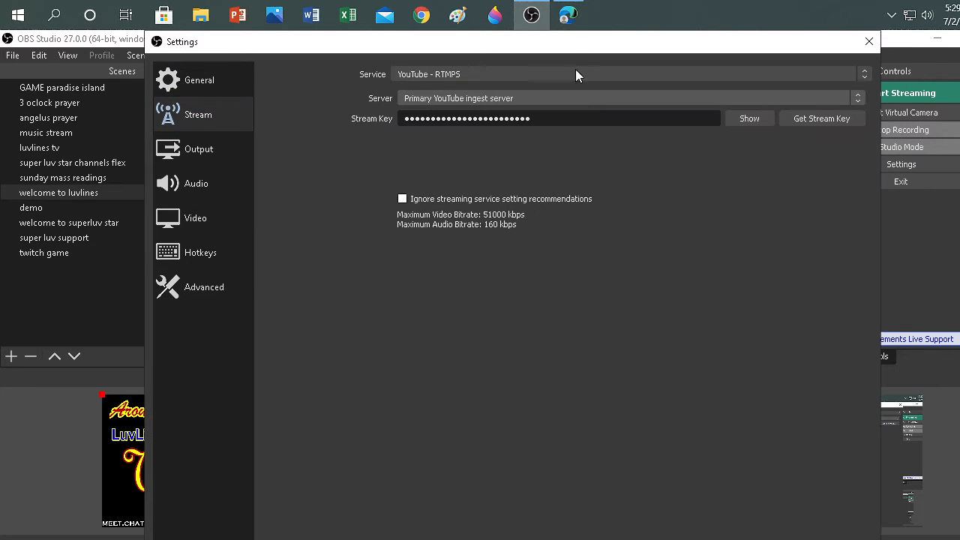
Switch back to YouTube Studio and review the Friday stream's server URLs, latency and additional settings
left_click(567, 15)
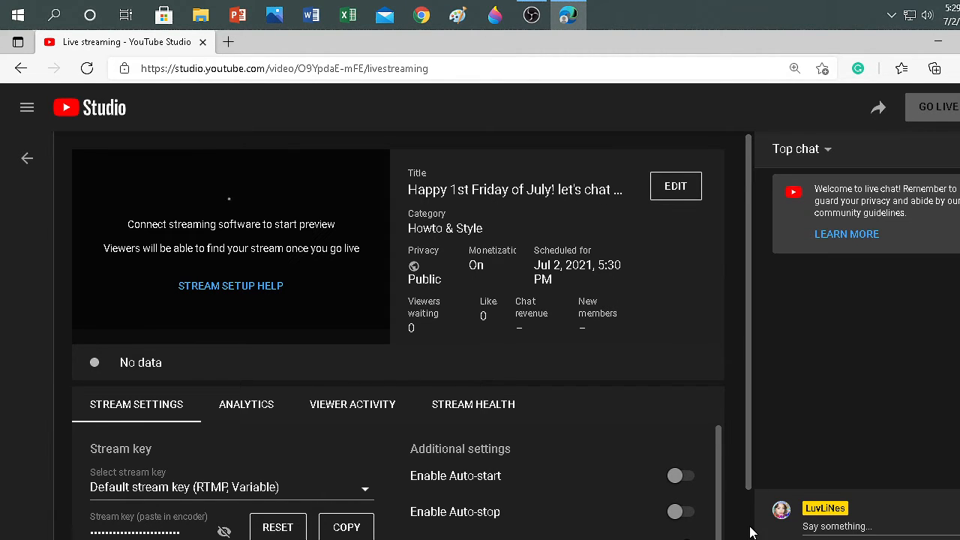
scroll(749, 532, "down", 1)
scroll(192, 431, "down", 2)
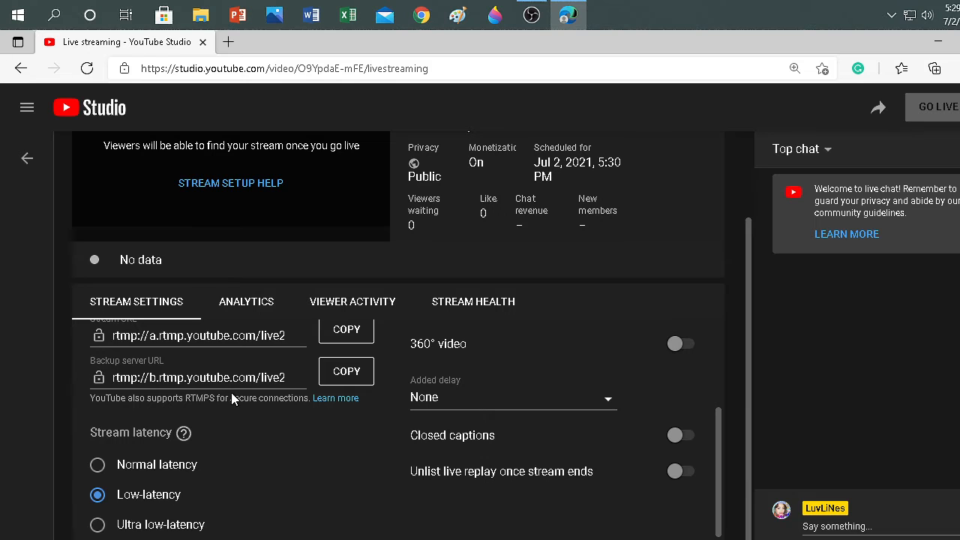
mouse_move(181, 435)
scroll(653, 314, "up", 2)
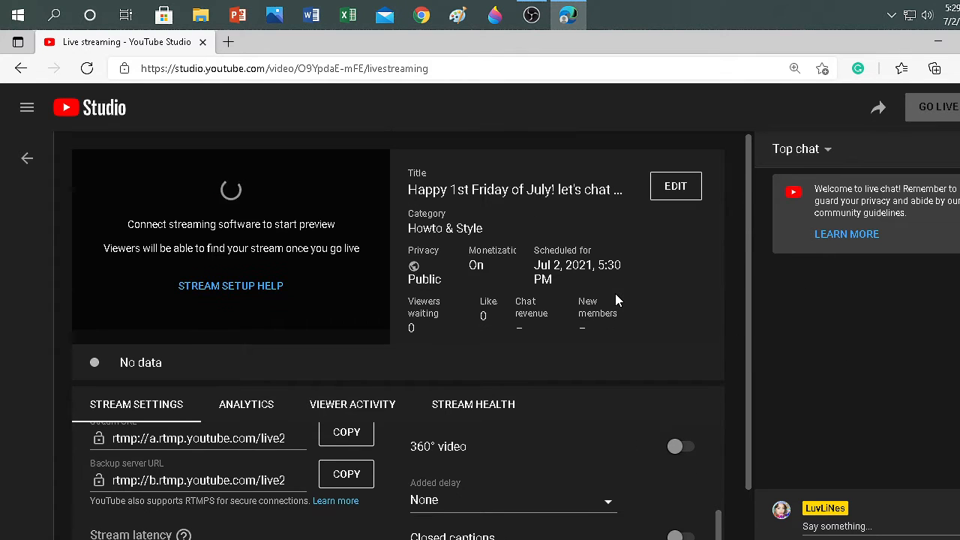
scroll(288, 520, "down", 2)
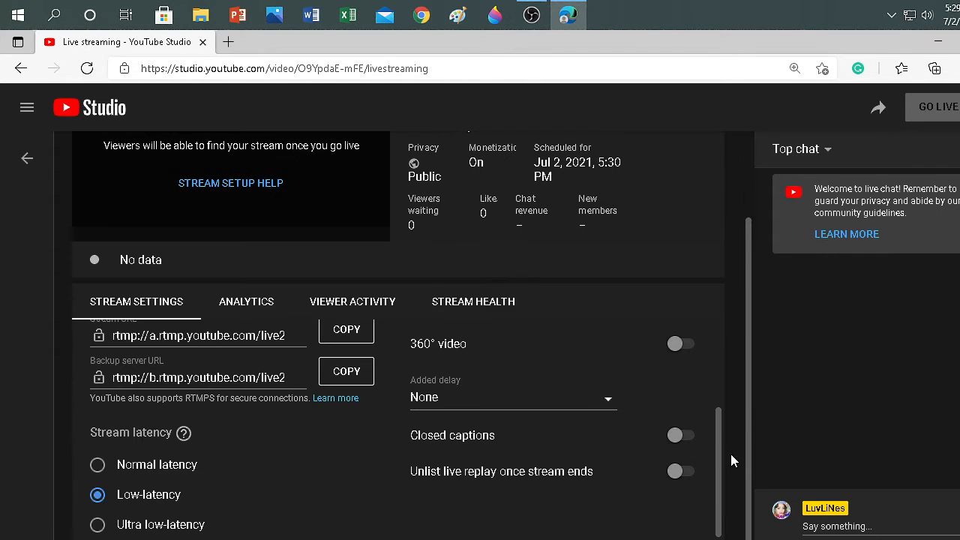
Copy the stream key of the Friday stream from its stream settings
left_click_drag(715, 452, 728, 362)
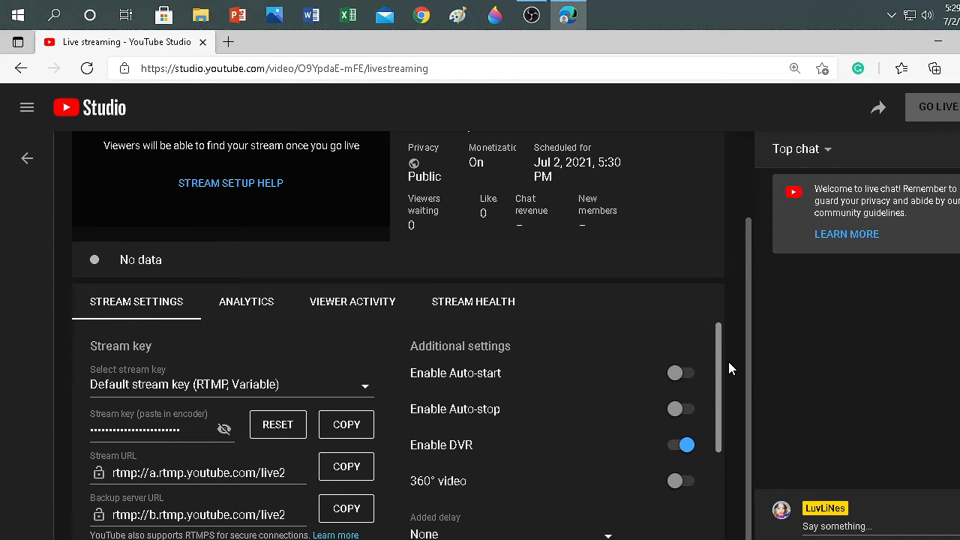
left_click(347, 425)
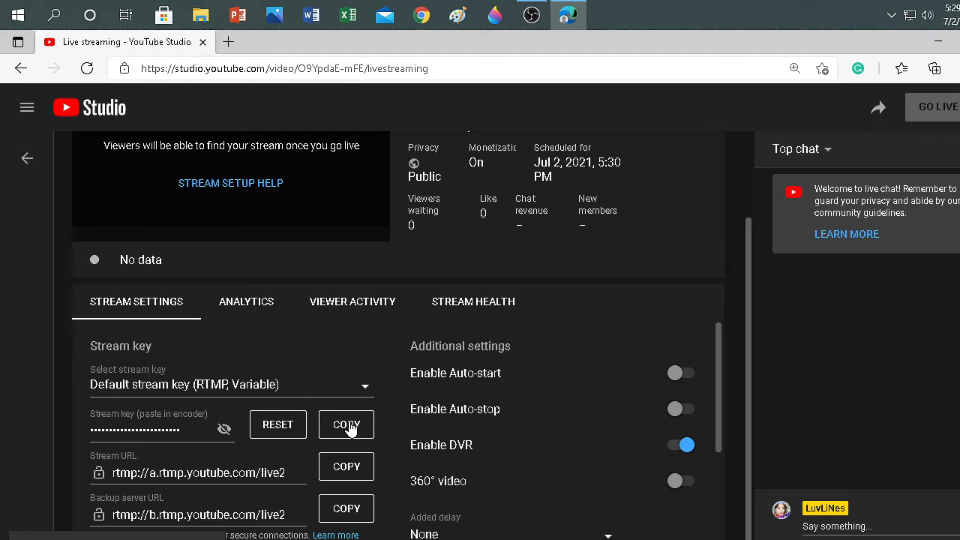
left_click(347, 425)
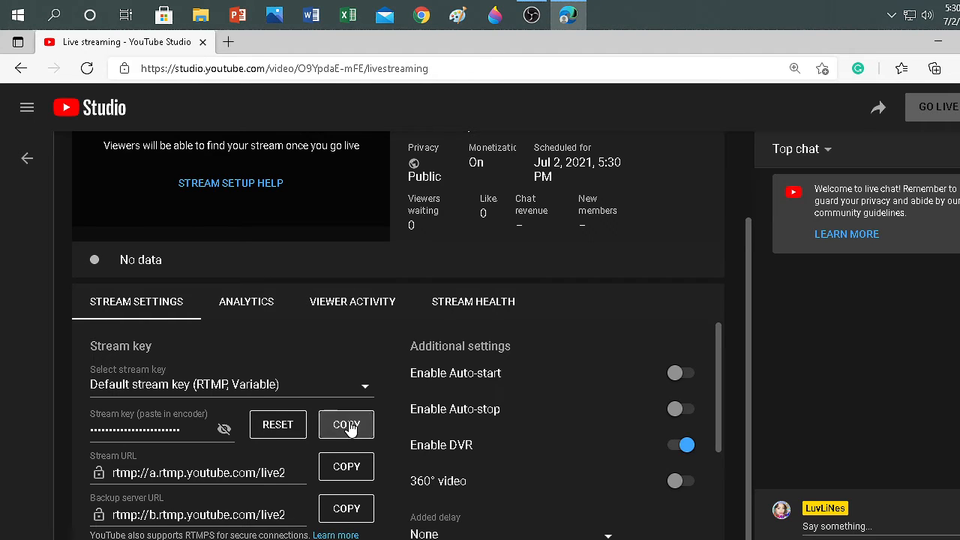
Switch to OBS Studio, replace the stream key with the copied one, and apply the stream settings
left_click(532, 14)
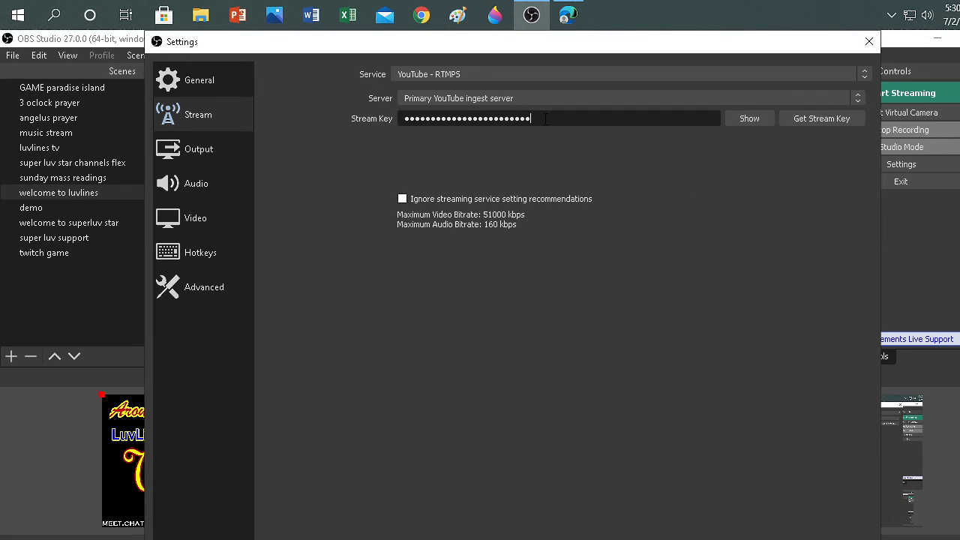
key("ctrl+a")
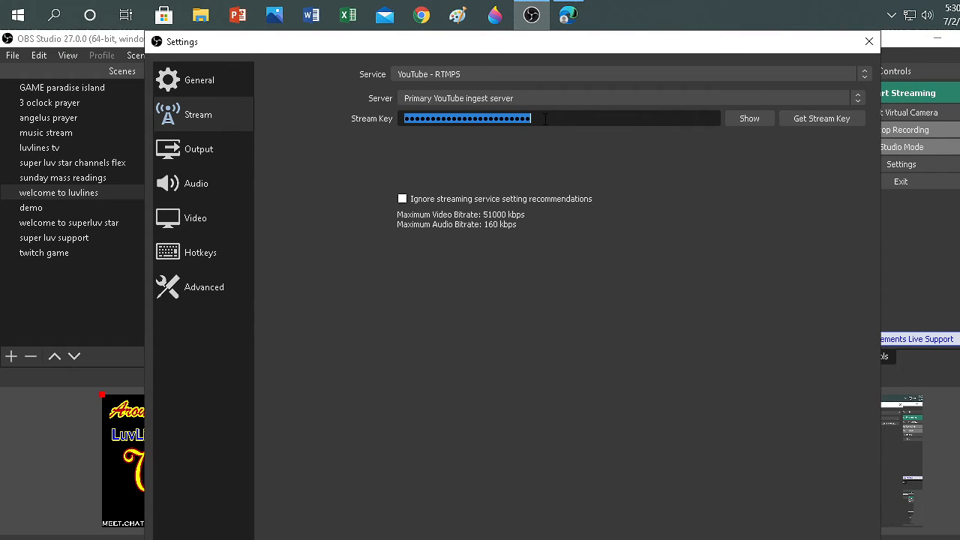
key("BackSpace")
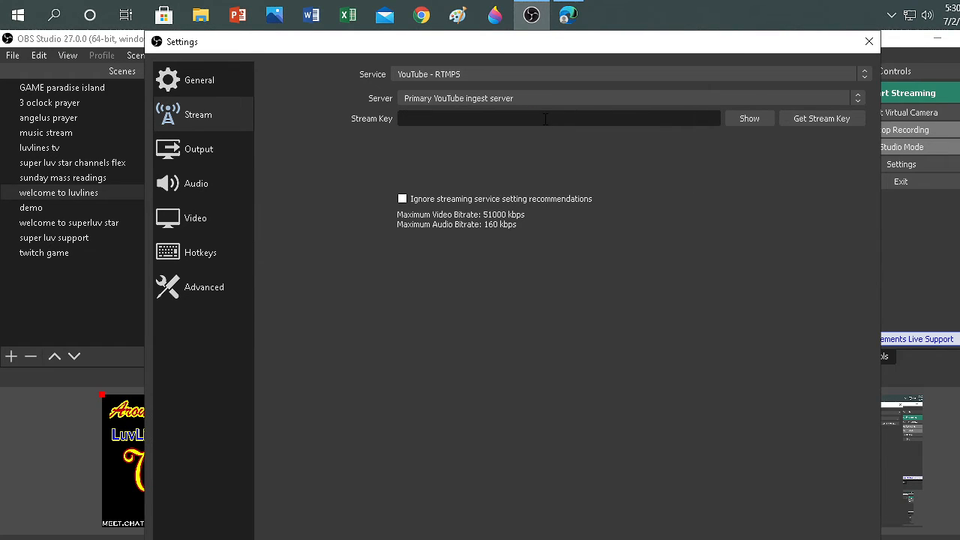
key("ctrl+v")
left_click_drag(779, 45, 765, 210)
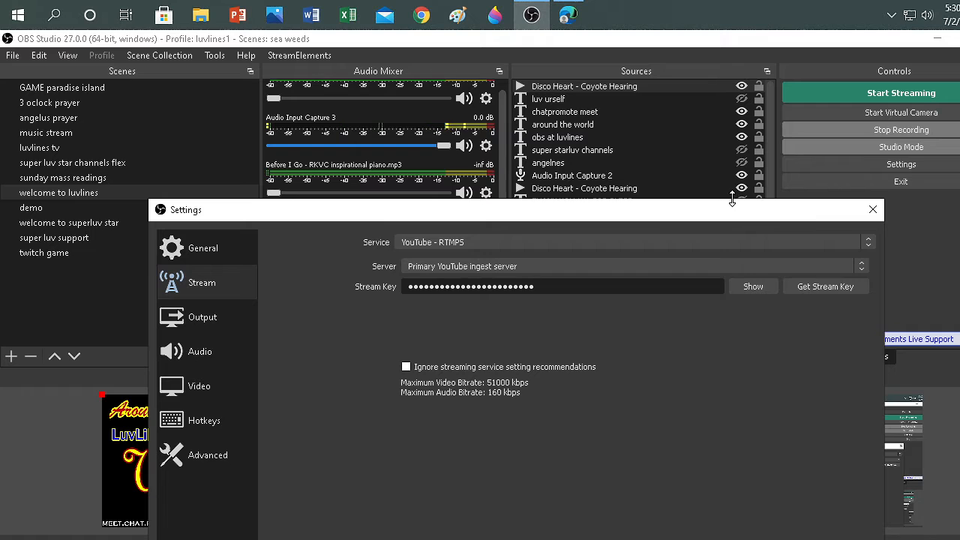
left_click_drag(730, 405, 725, 457)
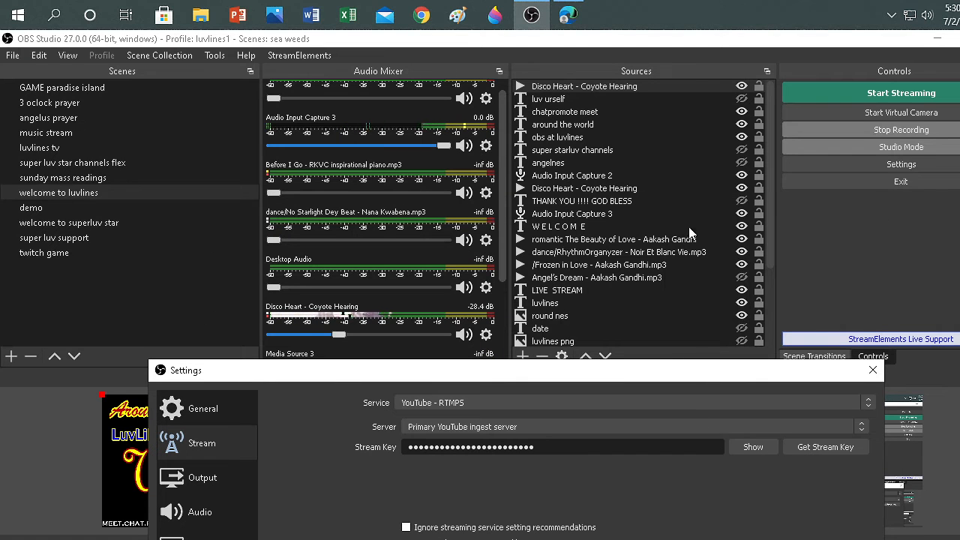
left_click_drag(725, 380, 713, 123)
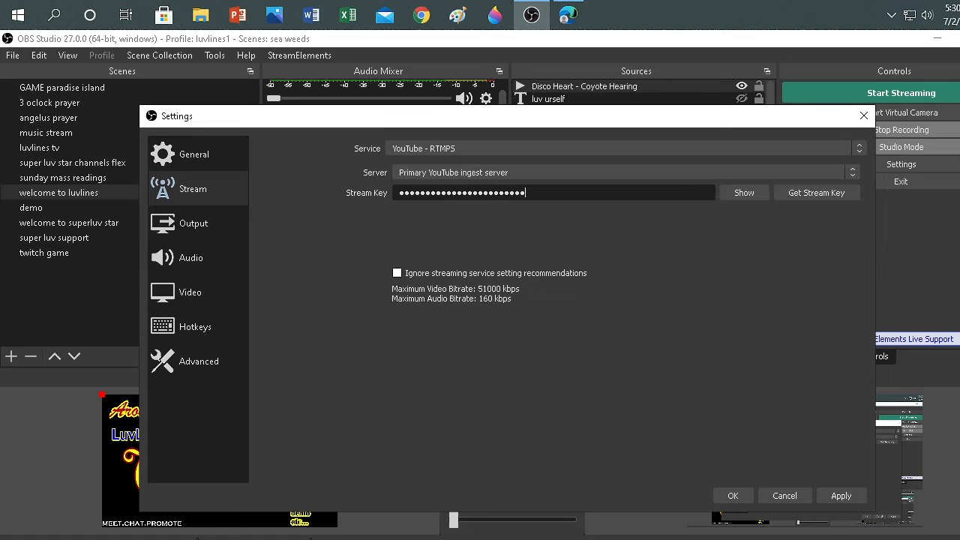
left_click(840, 491)
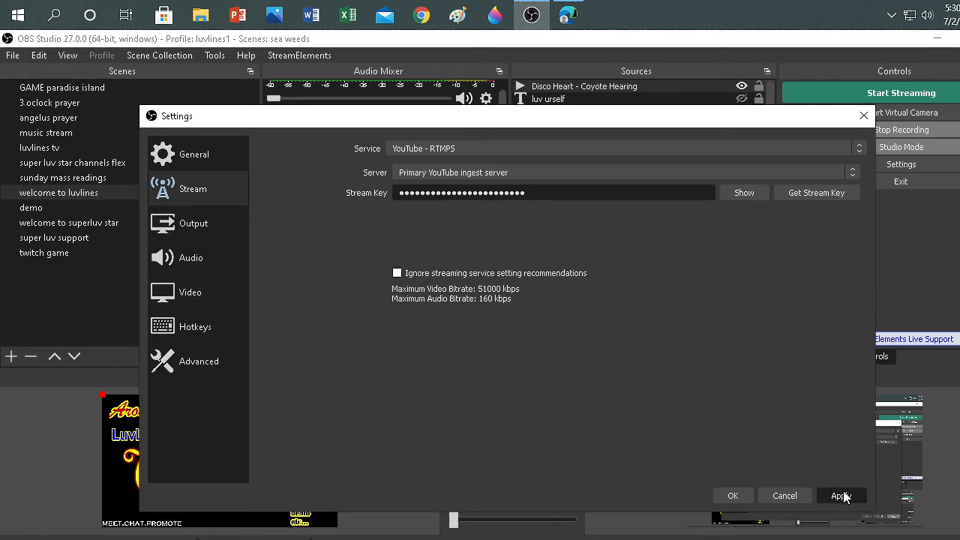
left_click(735, 495)
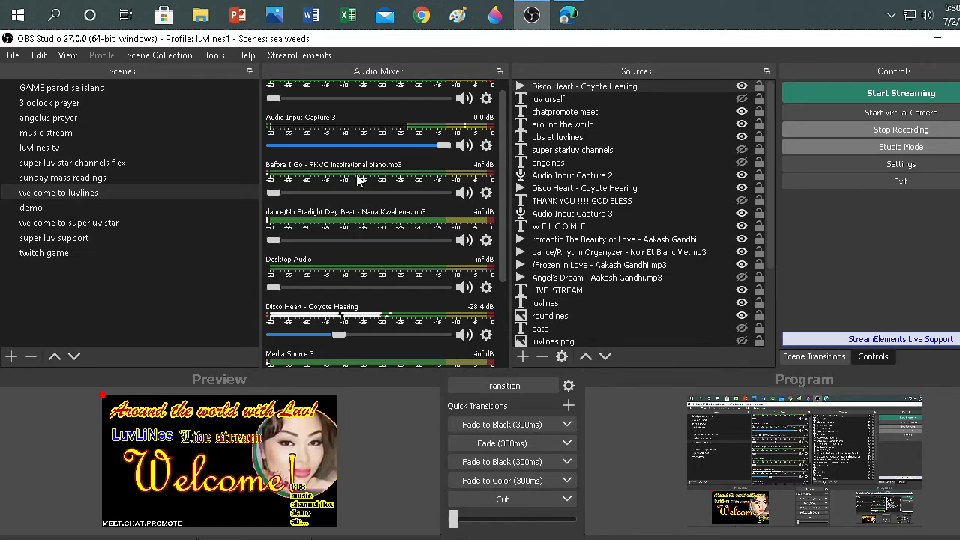
Start streaming, lower the Disco Heart - Coyote Hearing volume to -36.1 dB, and maximize the OBS window
left_click(932, 99)
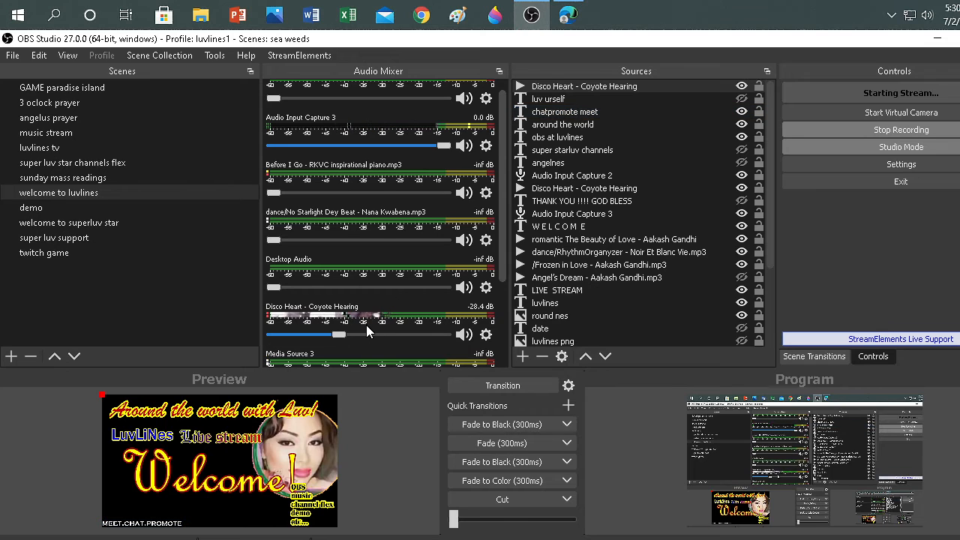
left_click(328, 334)
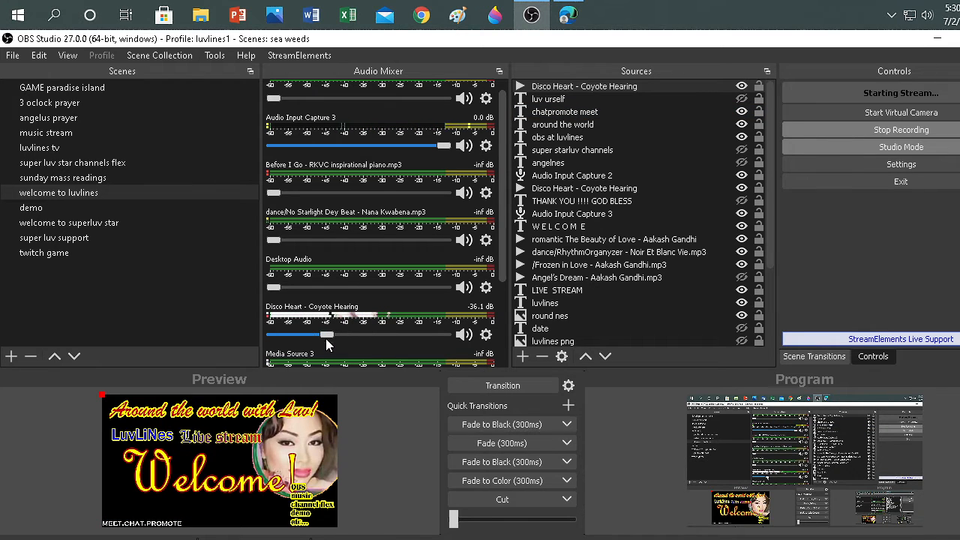
left_click(958, 38)
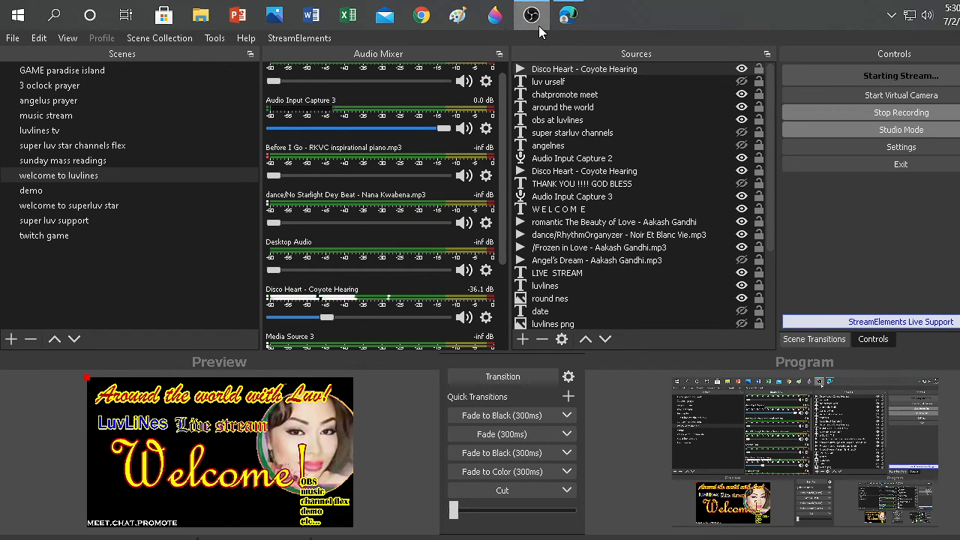
mouse_move(533, 22)
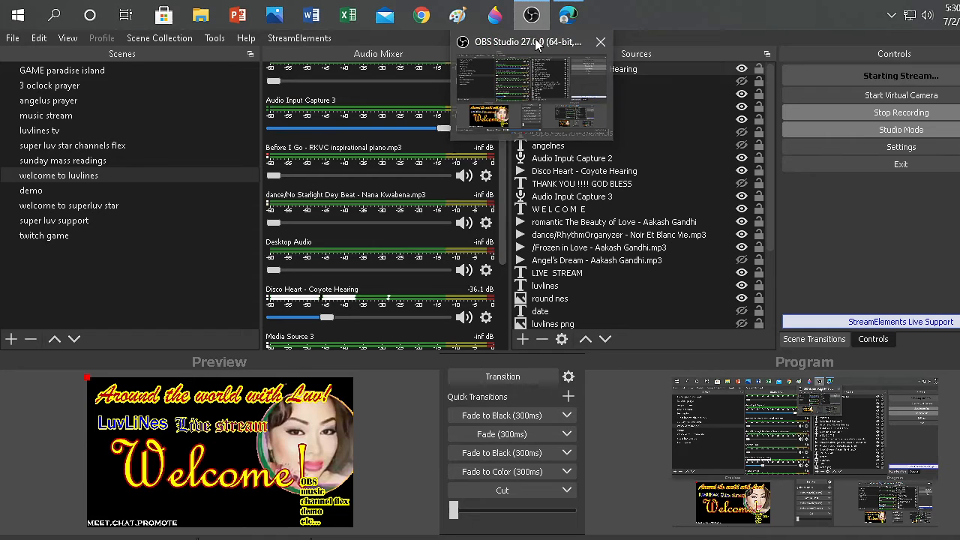
left_click(544, 46)
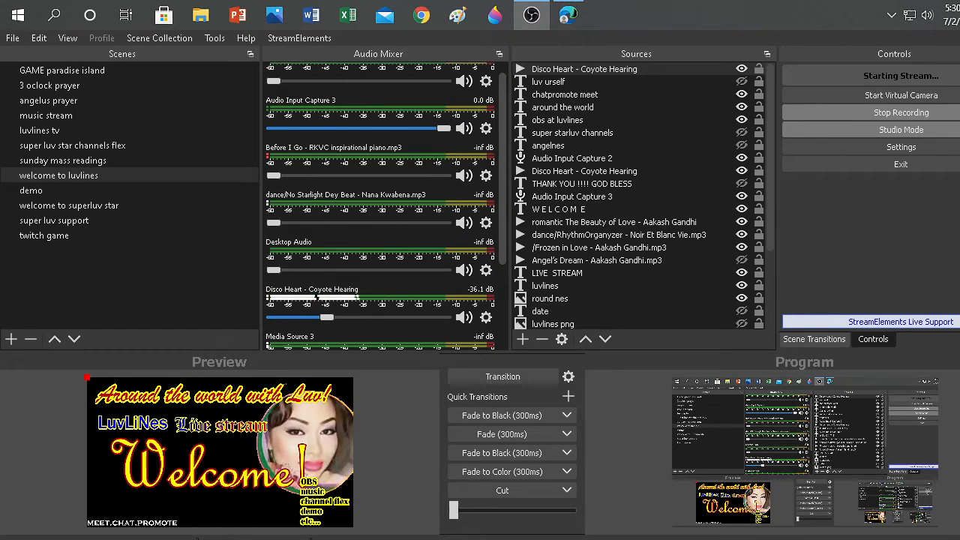
Switch to YouTube Studio, check the stream health, and go live with the Friday stream
left_click(582, 13)
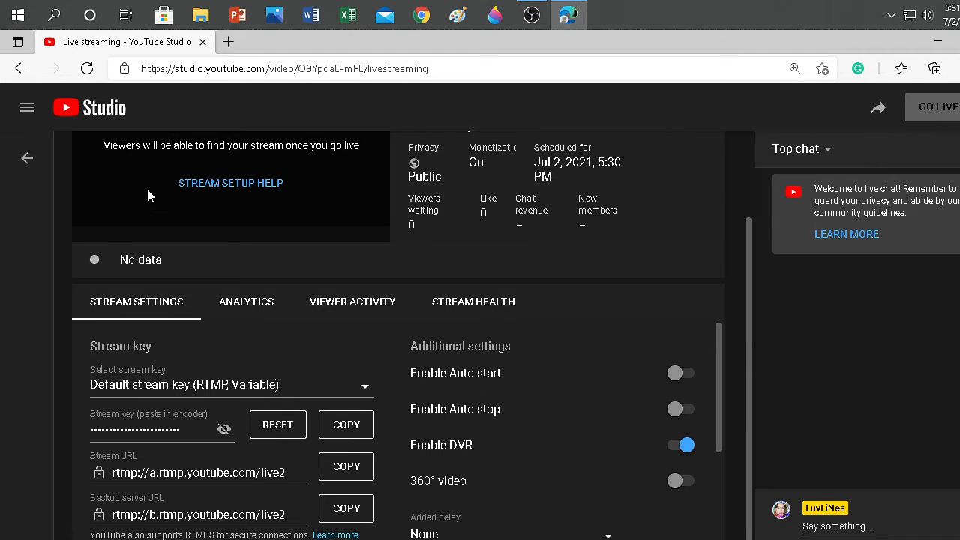
left_click(495, 308)
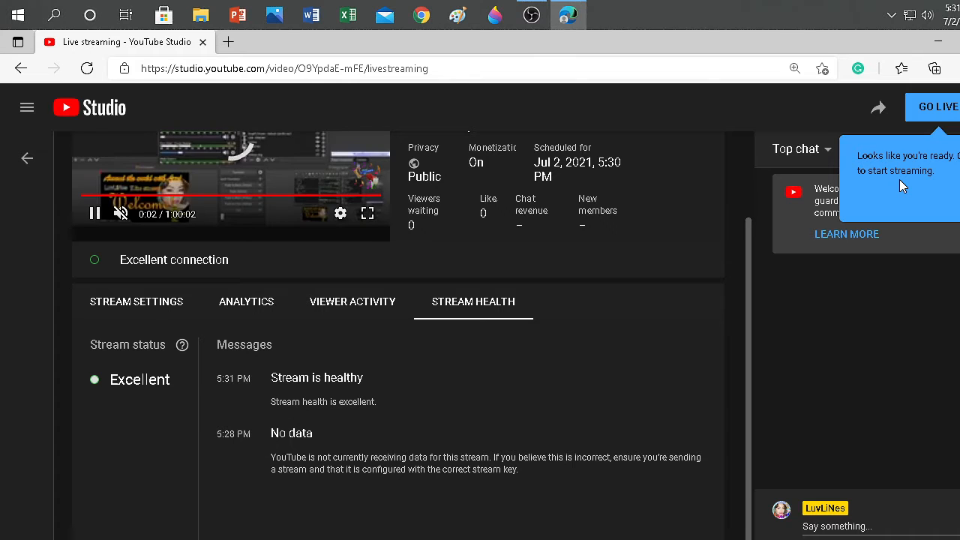
left_click(939, 107)
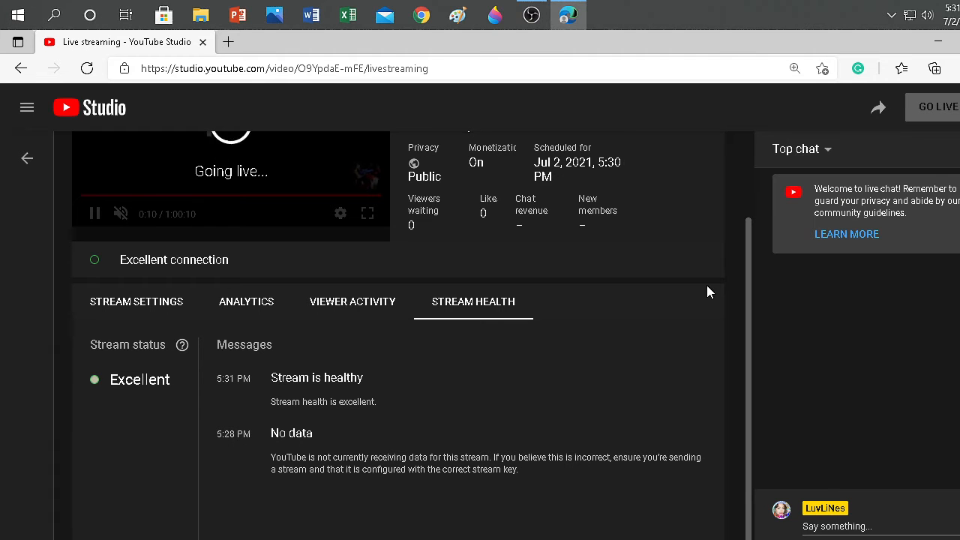
left_click_drag(746, 293, 752, 219)
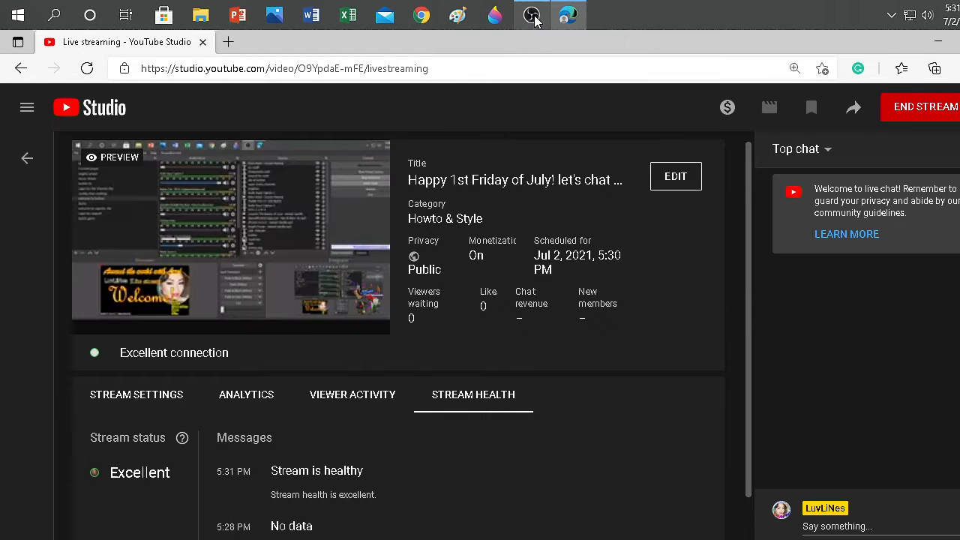
Check the stream in OBS Studio, then in YouTube Studio unmute the live preview to hear its audio and mute it again
mouse_move(535, 18)
left_click(533, 90)
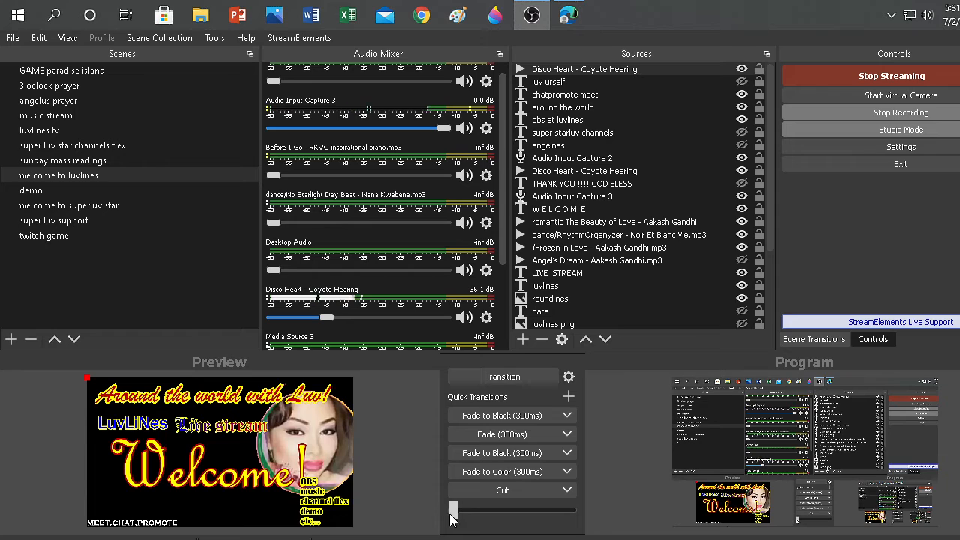
left_click(576, 13)
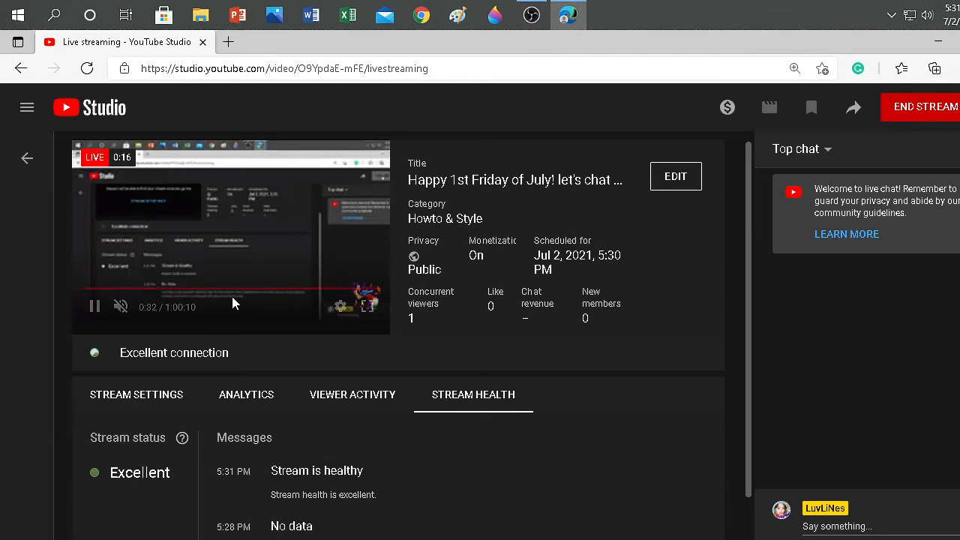
left_click(113, 308)
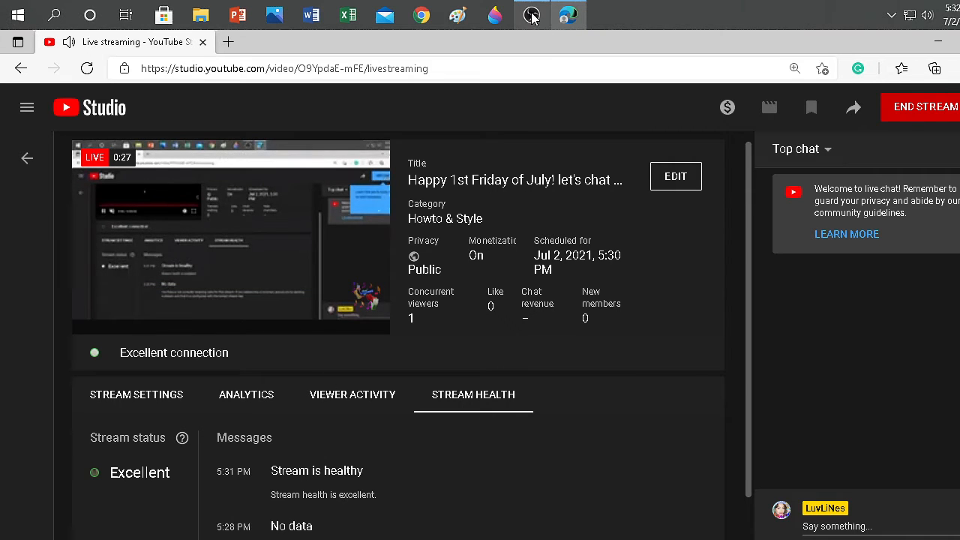
mouse_move(532, 16)
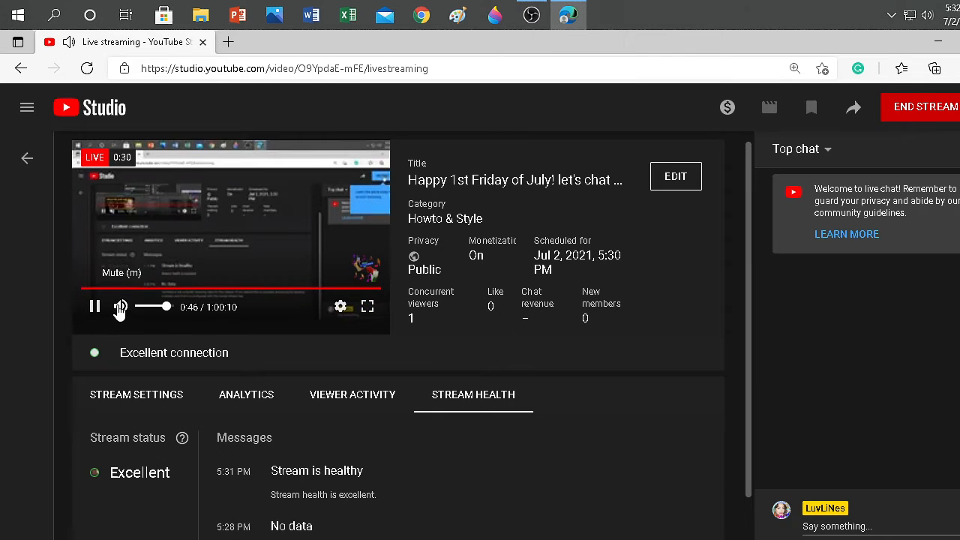
left_click(119, 309)
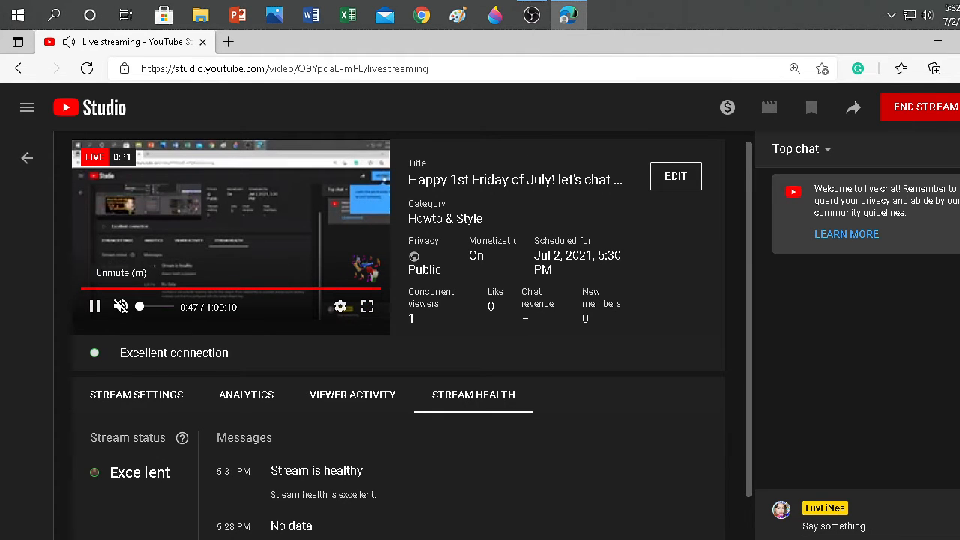
Switch between OBS Studio and YouTube Studio to review the streaming controls and the live stream's status
left_click(530, 15)
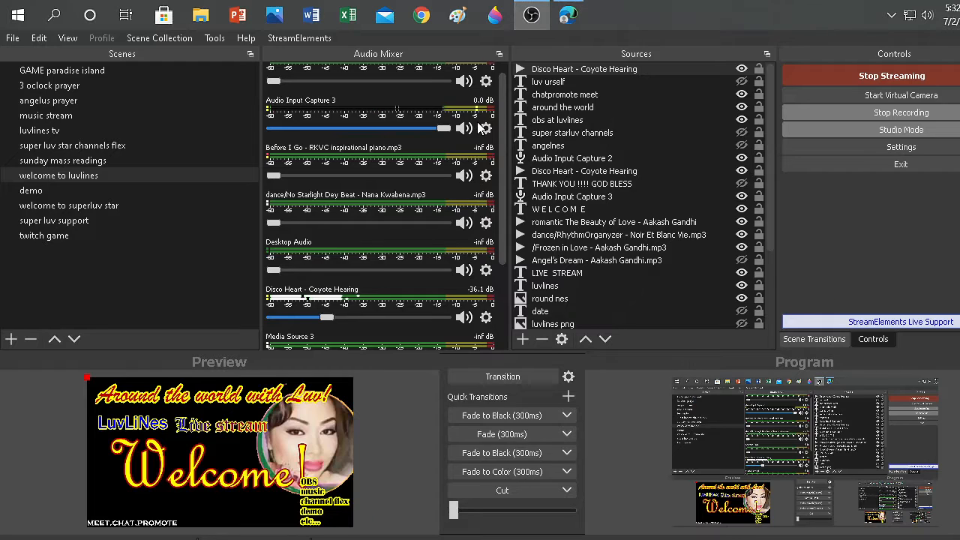
left_click(928, 78)
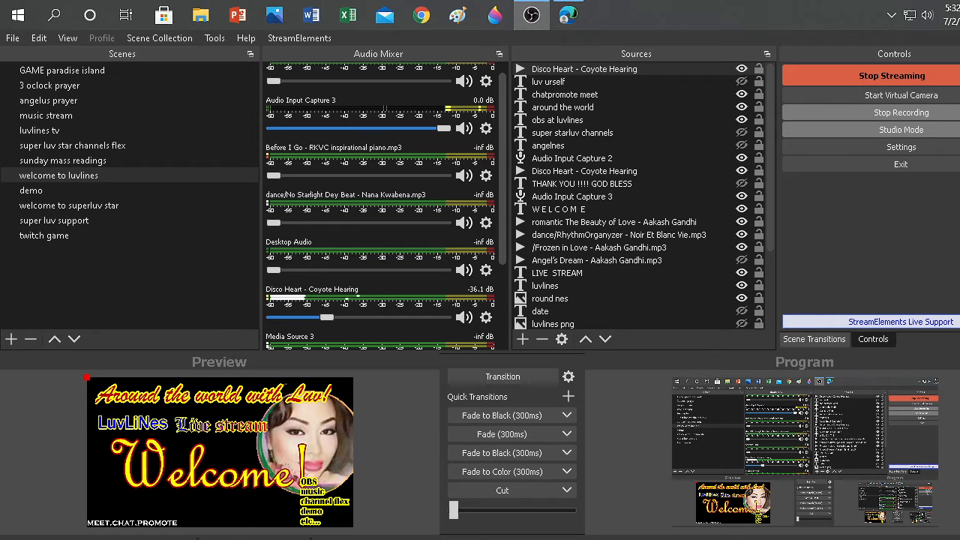
left_click(570, 17)
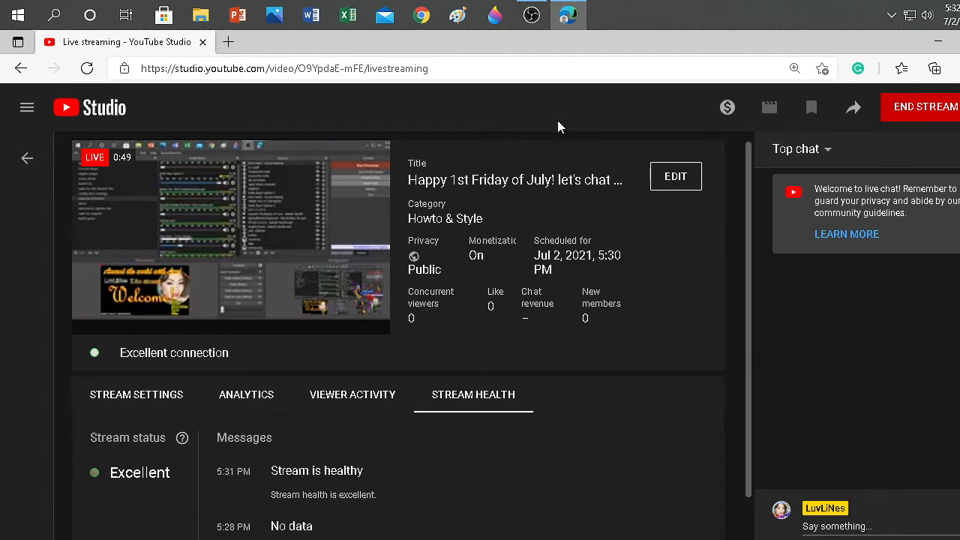
left_click(531, 15)
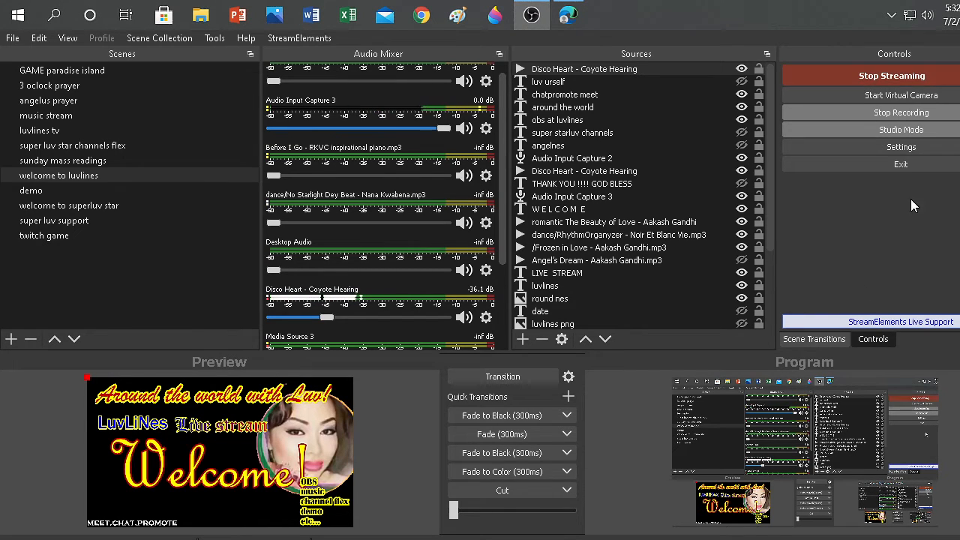
left_click(570, 15)
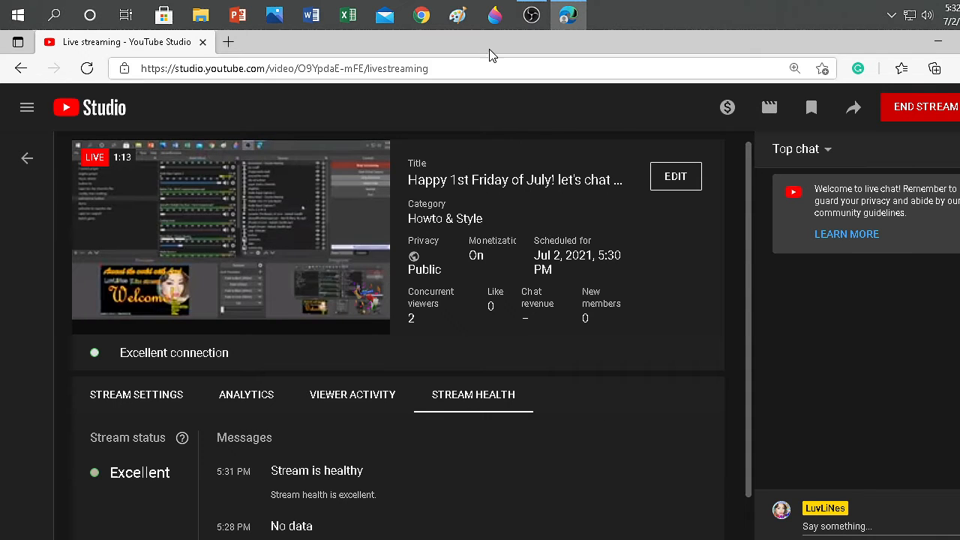
left_click(531, 15)
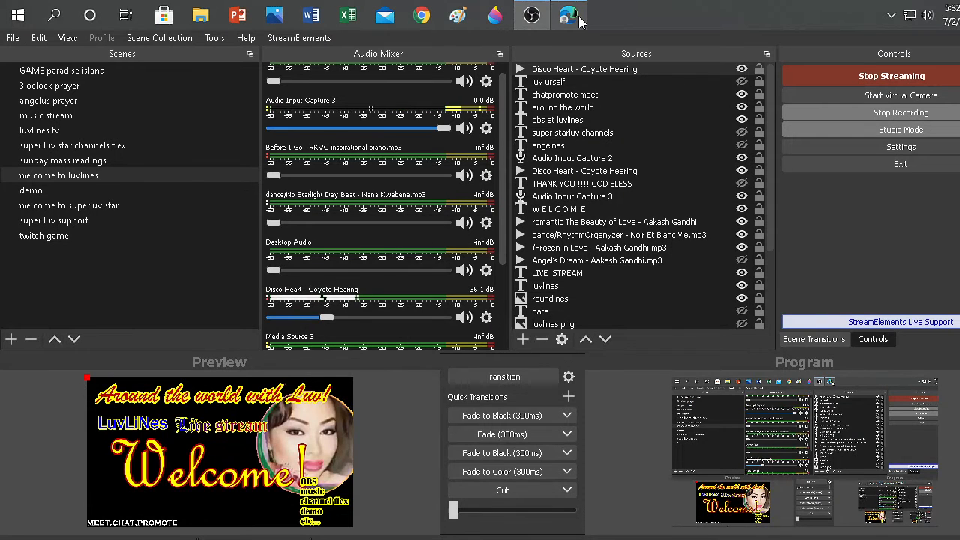
left_click(568, 17)
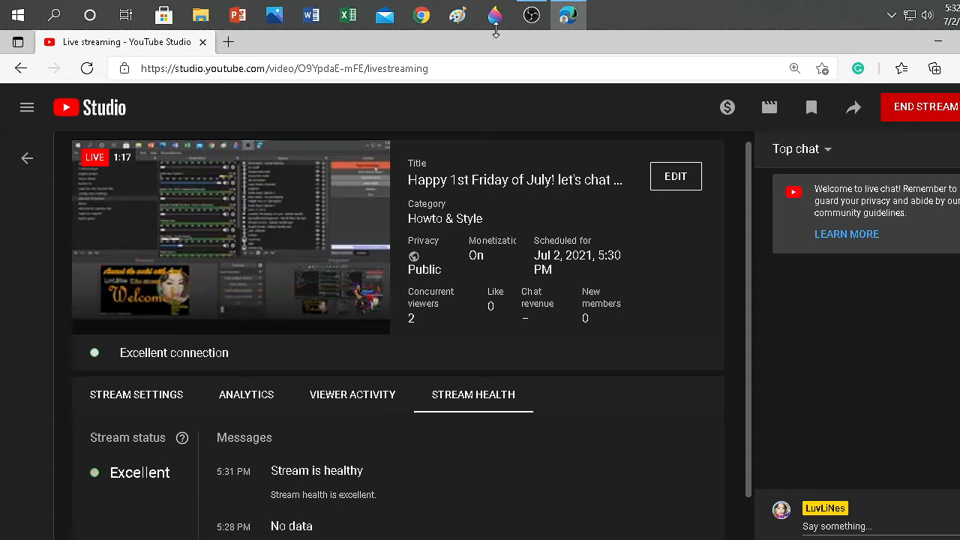
mouse_move(531, 17)
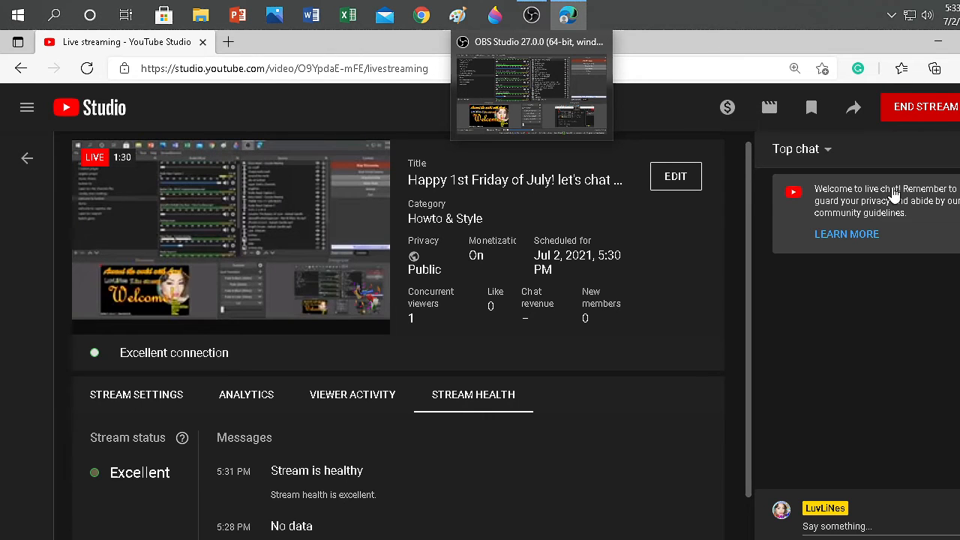
Switch to OBS Studio and raise the Disco Heart - Coyote Hearing volume to -31.6 dB in the audio mixer
left_click(532, 17)
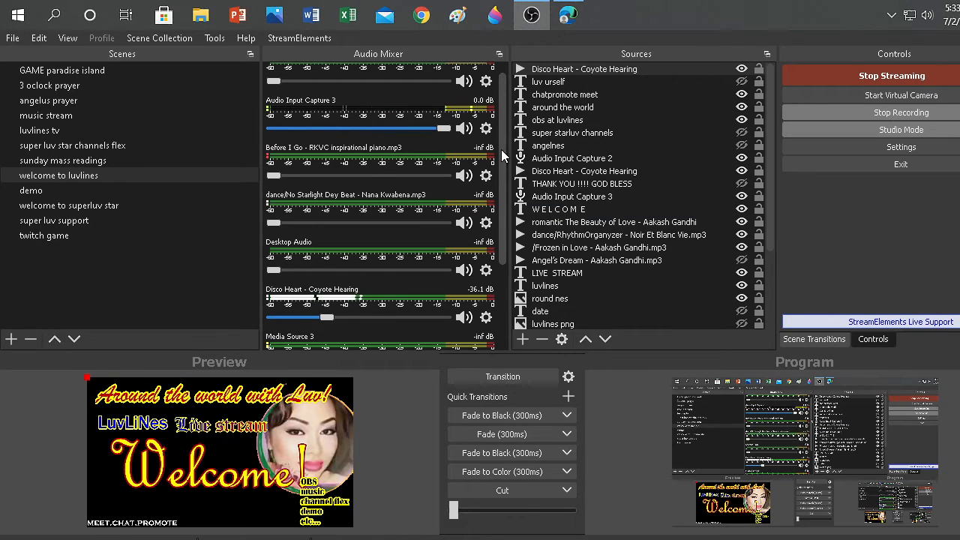
scroll(501, 90, "up", 1)
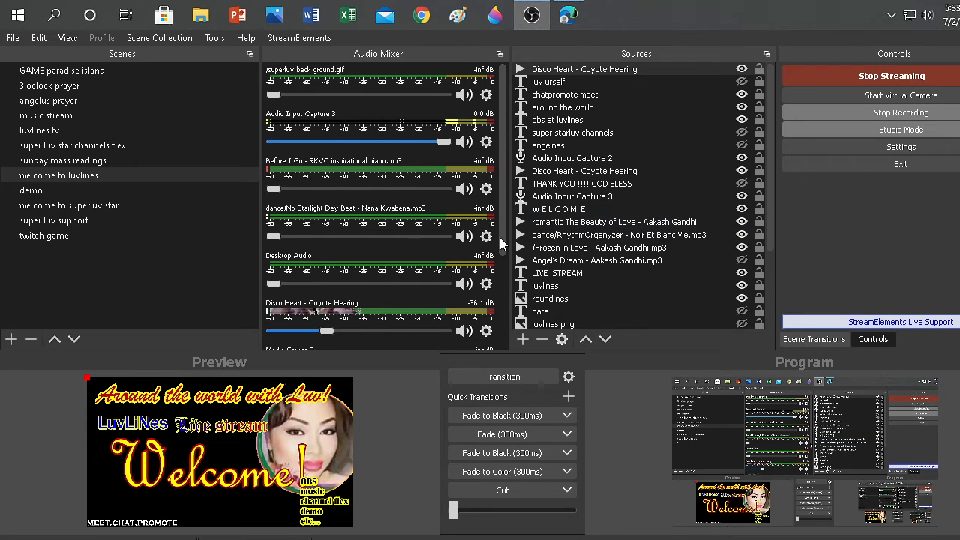
left_click_drag(503, 239, 504, 341)
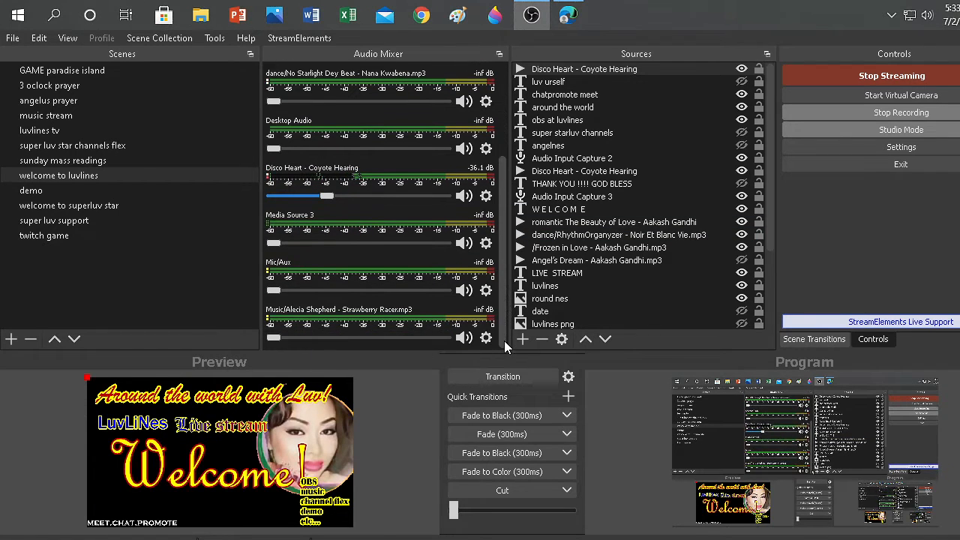
left_click(333, 195)
left_click(502, 95)
left_click_drag(503, 97, 507, 76)
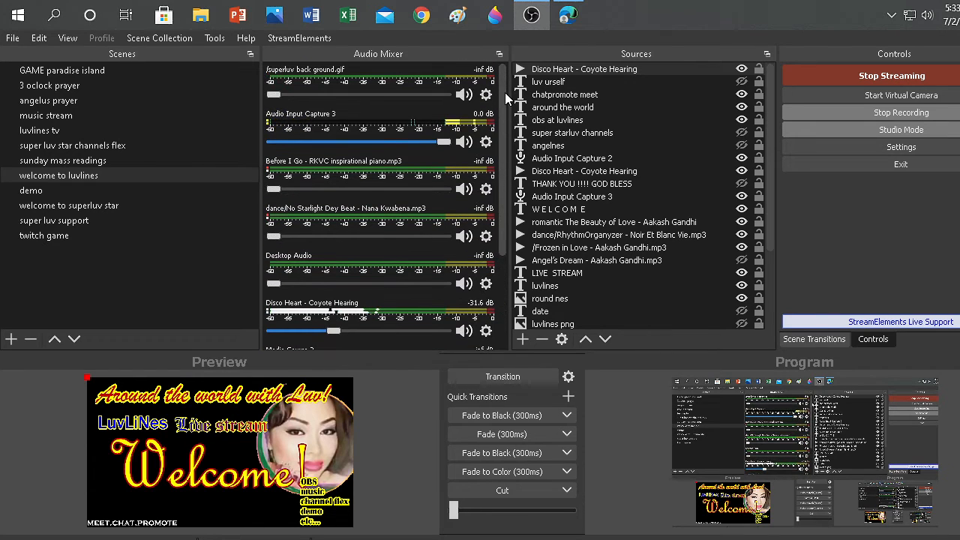